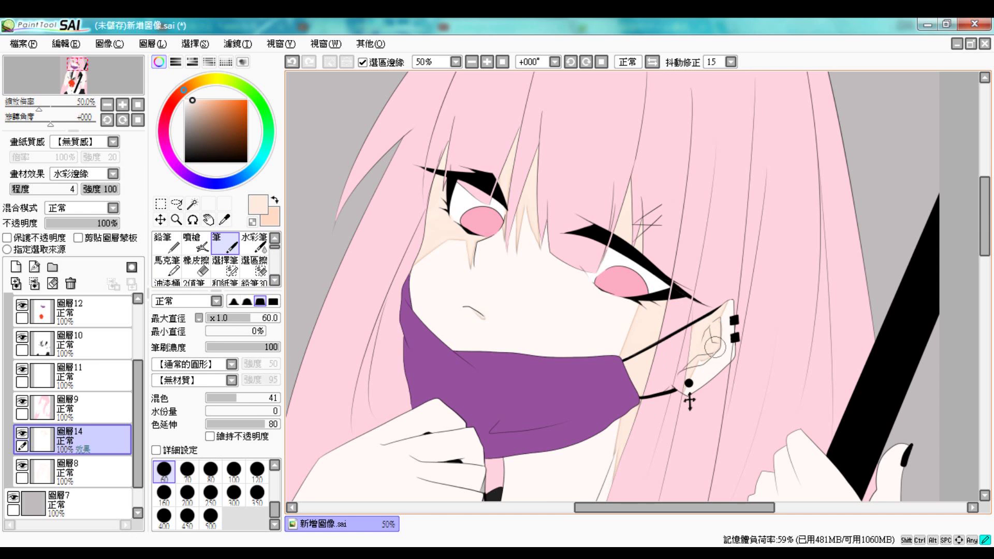
Save the drawing to the desktop as 新增圖像.sai
scroll(891, 287, down, 4)
key(ctrl+s)
key(Return)
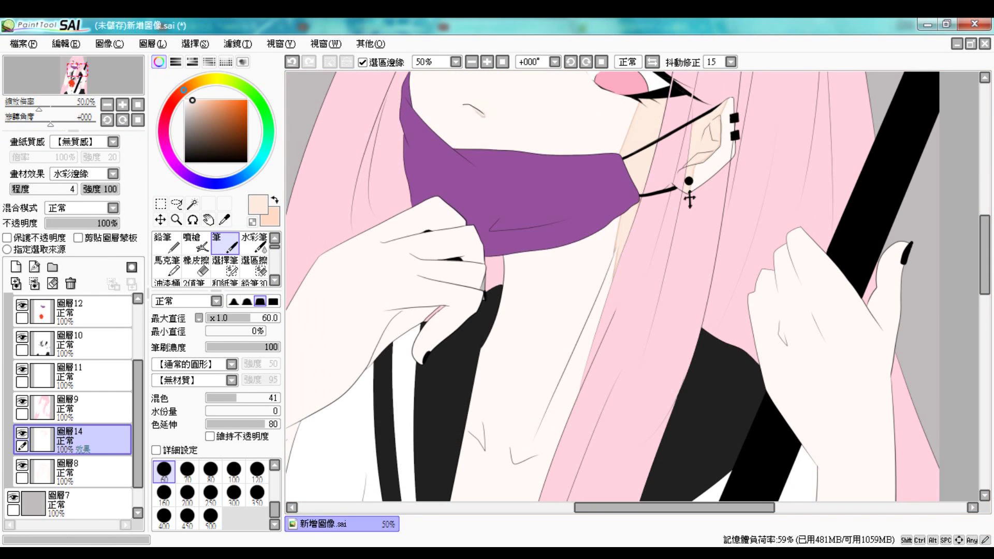
Paint peach shadows on the neck, collarbones and cleavage on layer 圖層14
mouse_move(621, 216)
mouse_down()
mouse_move(551, 389)
mouse_move(557, 409)
mouse_up()
drag(596, 334, 541, 432)
drag(496, 294, 593, 223)
scroll(627, 271, down, 3)
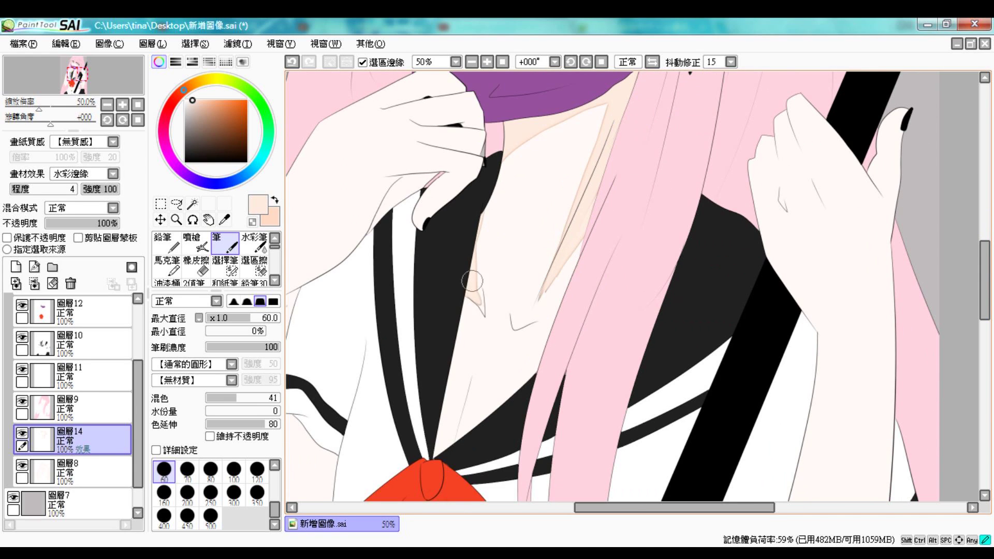
mouse_move(528, 335)
mouse_down()
mouse_move(566, 273)
mouse_move(541, 321)
mouse_up()
scroll(497, 301, down, 2)
drag(466, 313, 456, 337)
key(e)
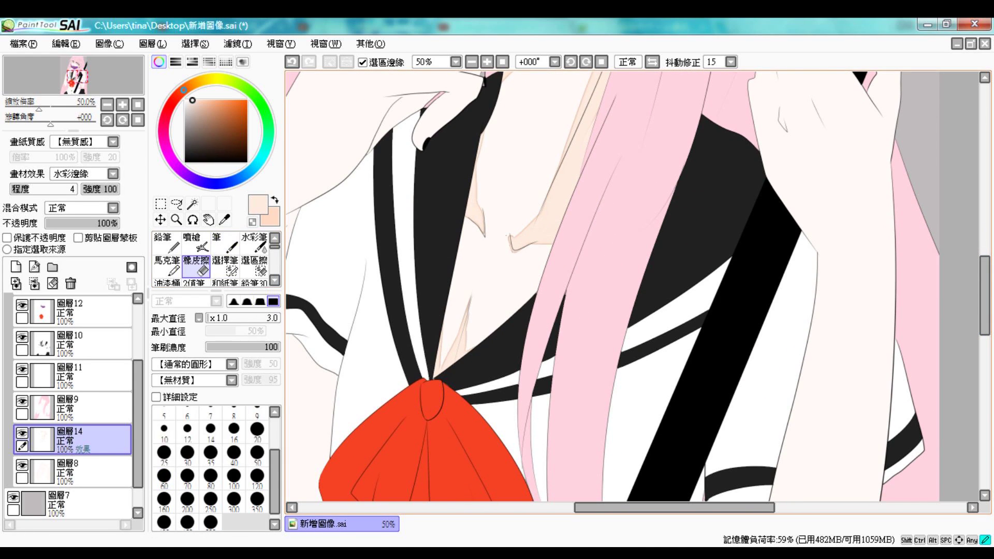
Paint peach shadows on the upper arm below the sleeve and along the forearm beside the black weapon
key(b)
scroll(505, 237, down, 4)
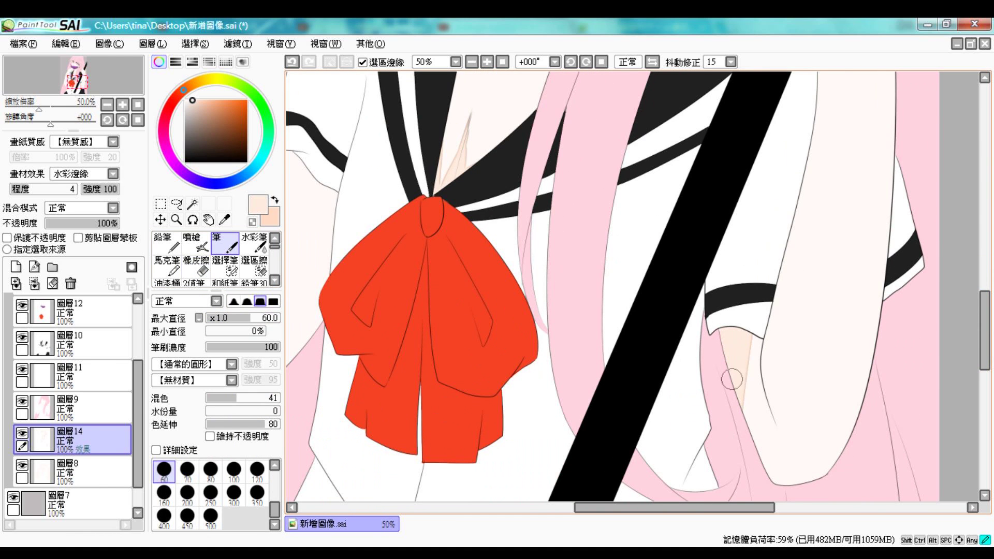
mouse_move(760, 383)
mouse_down()
mouse_move(764, 453)
mouse_move(792, 497)
mouse_up()
scroll(788, 444, up, 3)
scroll(818, 166, down, 1)
drag(823, 210, 763, 407)
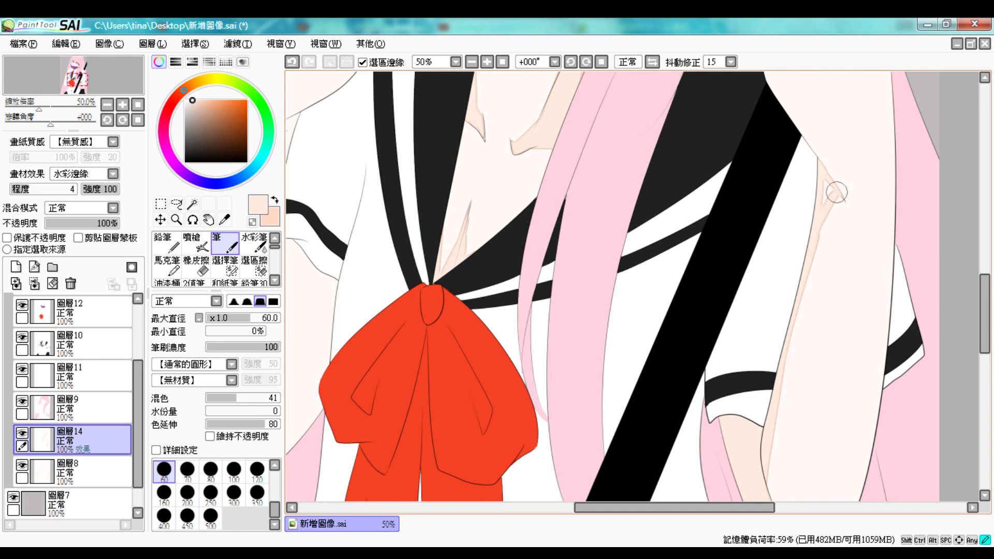
scroll(821, 269, down, 3)
drag(800, 305, 795, 372)
Paint peach shadows along the arm raised to the mask and on its hand and fingers
scroll(497, 290, up, 3)
scroll(497, 290, left, 4)
mouse_move(486, 220)
mouse_down()
mouse_move(503, 198)
mouse_move(479, 270)
mouse_move(486, 359)
mouse_move(492, 240)
mouse_move(533, 321)
mouse_up()
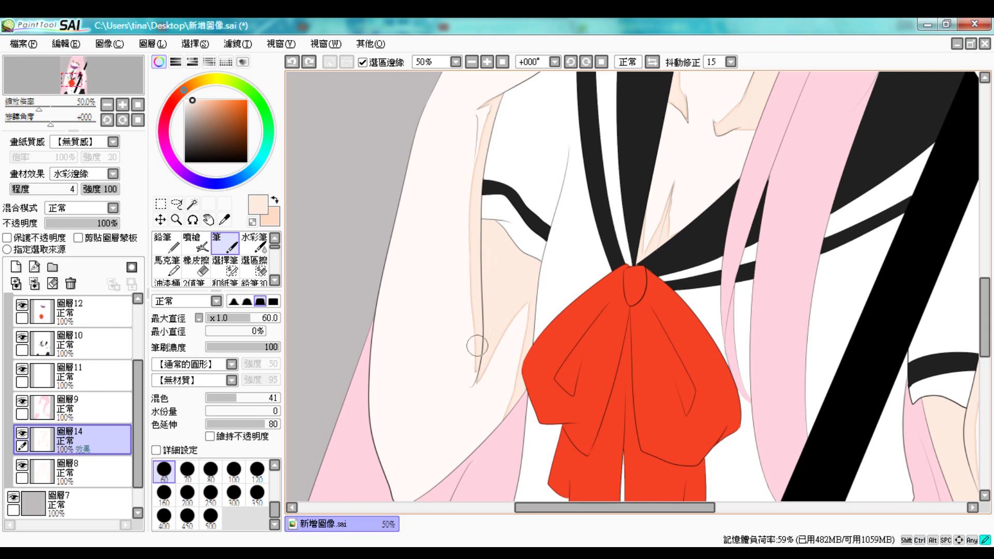
scroll(473, 321, up, 3)
mouse_move(603, 199)
mouse_down()
mouse_move(580, 228)
mouse_move(639, 188)
mouse_up()
drag(562, 125, 662, 99)
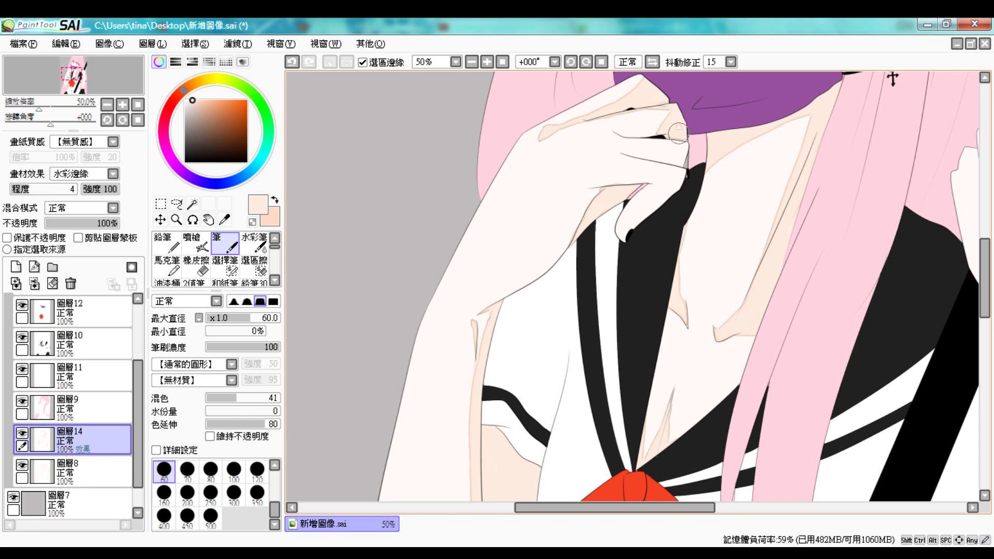
drag(687, 172, 635, 205)
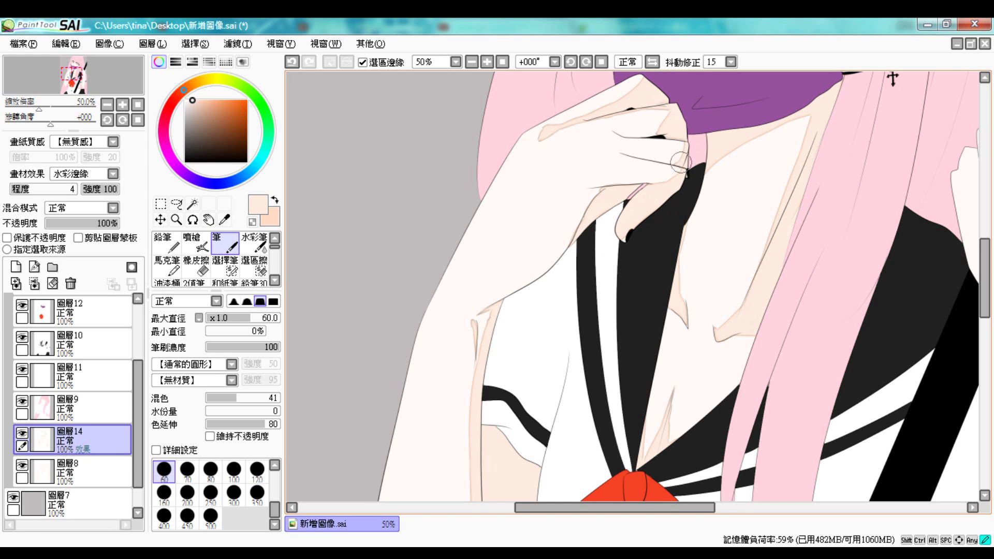
key(b)
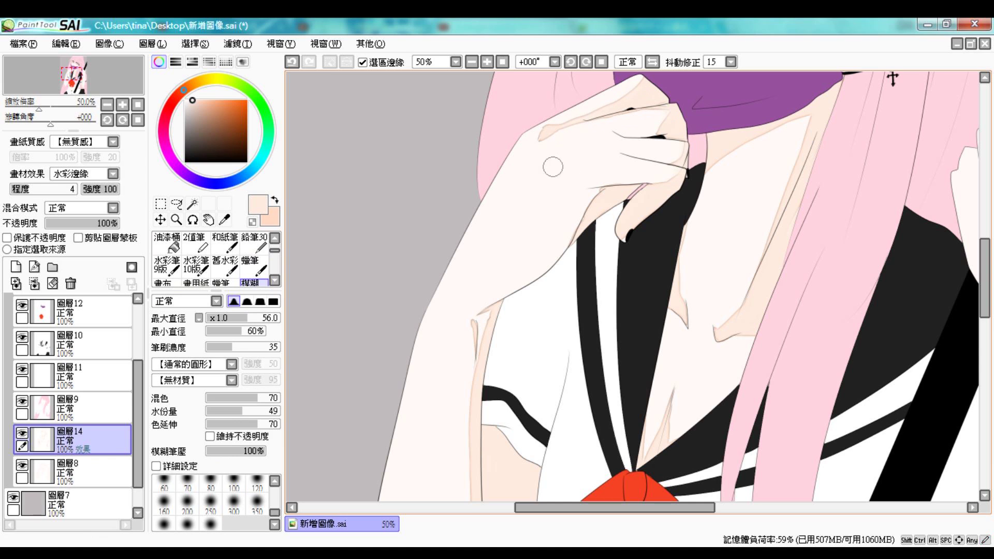
Clip layer 圖層14 to the layer below and paint peach shadows on the hand beside the black weapon
drag(893, 79, 625, 79)
key(n)
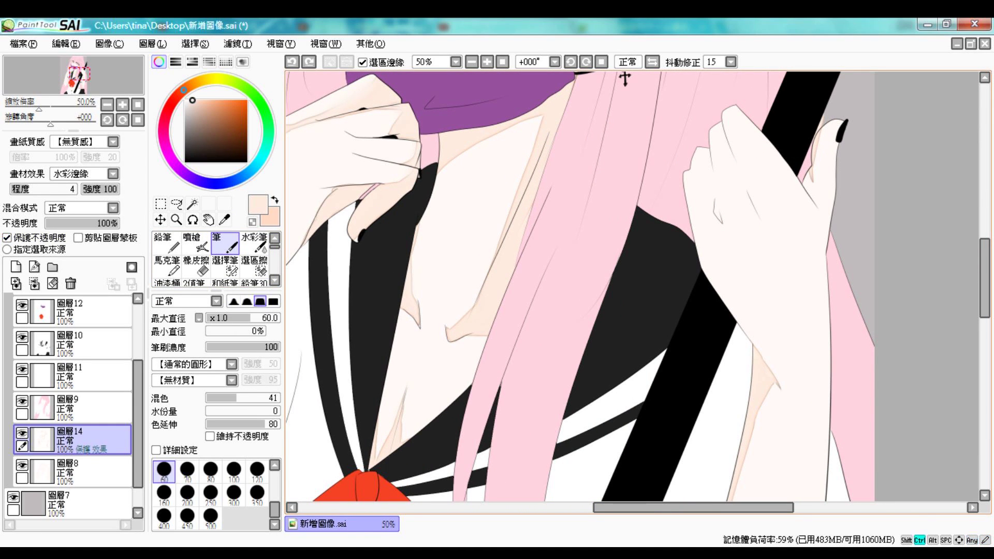
key(ctrl+alt+g)
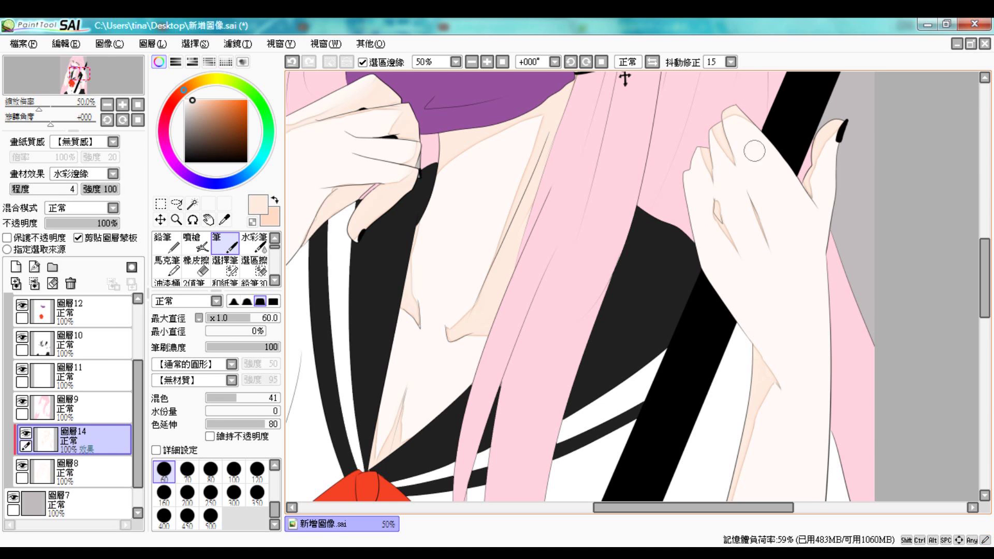
key(b)
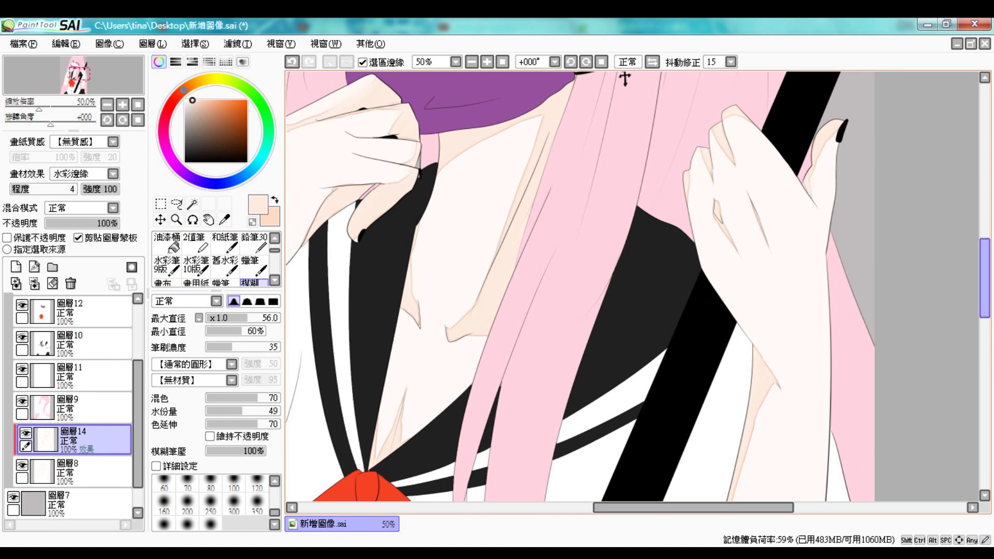
Protect the opacity of 圖層14 and tint the shadows on the face edge, neck and inner arm with light pink
scroll(769, 129, down, 5)
scroll(580, 290, up, 10)
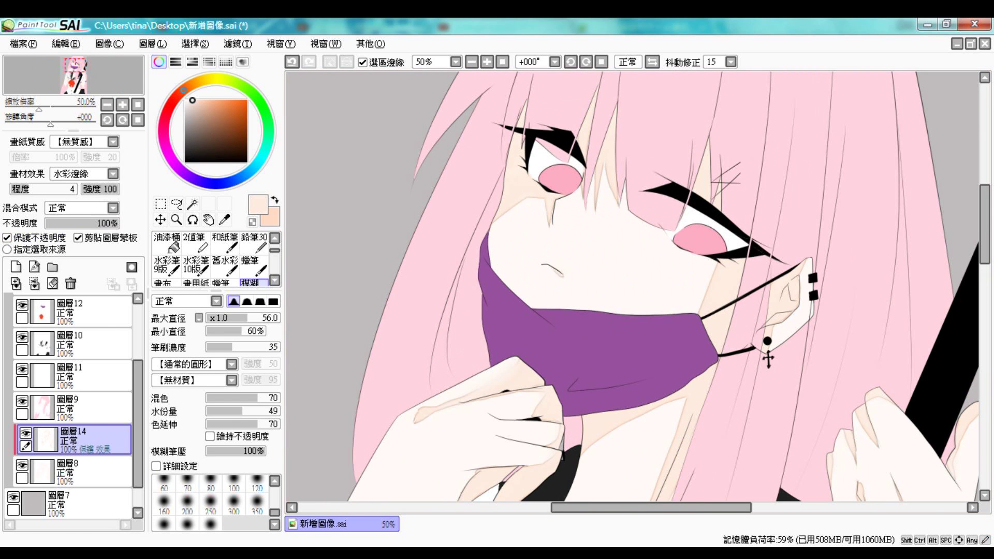
key(n)
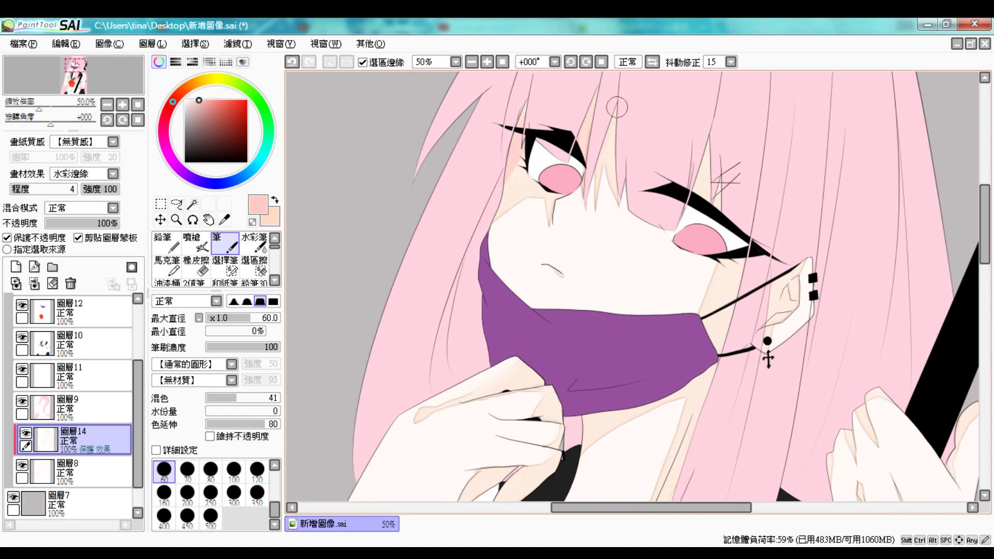
drag(736, 261, 696, 430)
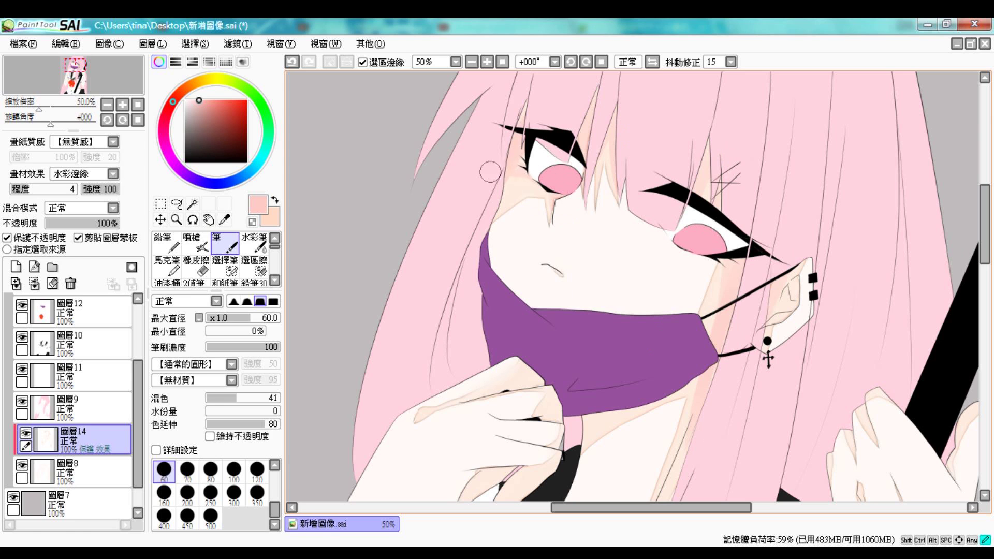
scroll(588, 270, down, 5)
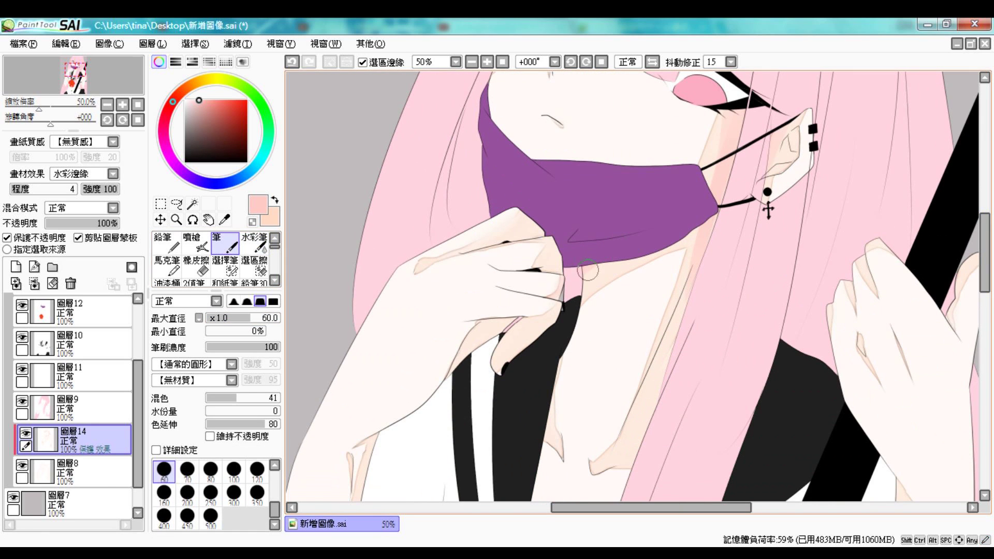
scroll(782, 155, down, 6)
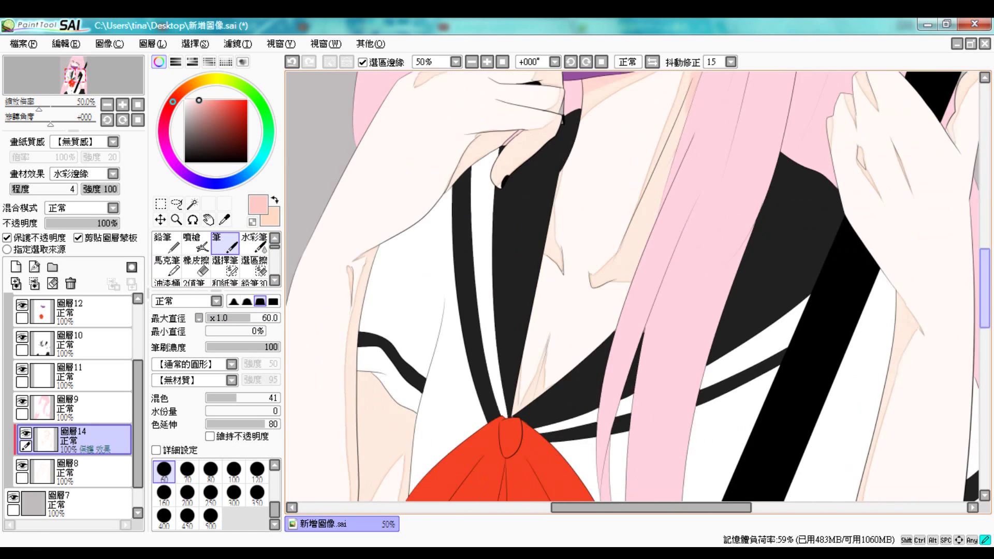
drag(363, 373, 406, 446)
scroll(886, 316, down, 1)
Add light pink to the shadows on the fingers and on the arm below the far sleeve
scroll(875, 207, up, 5)
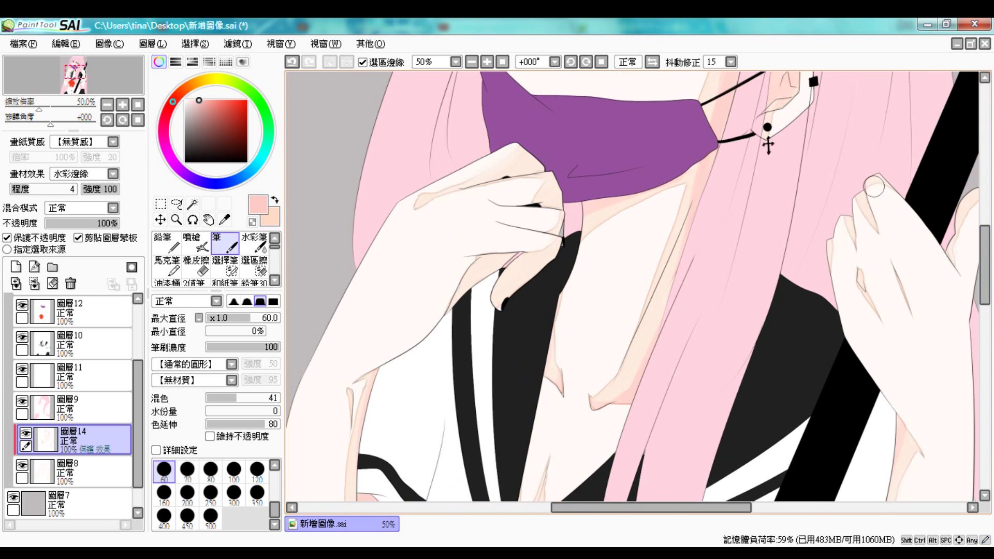
scroll(833, 226, right, 2)
scroll(460, 197, left, 3)
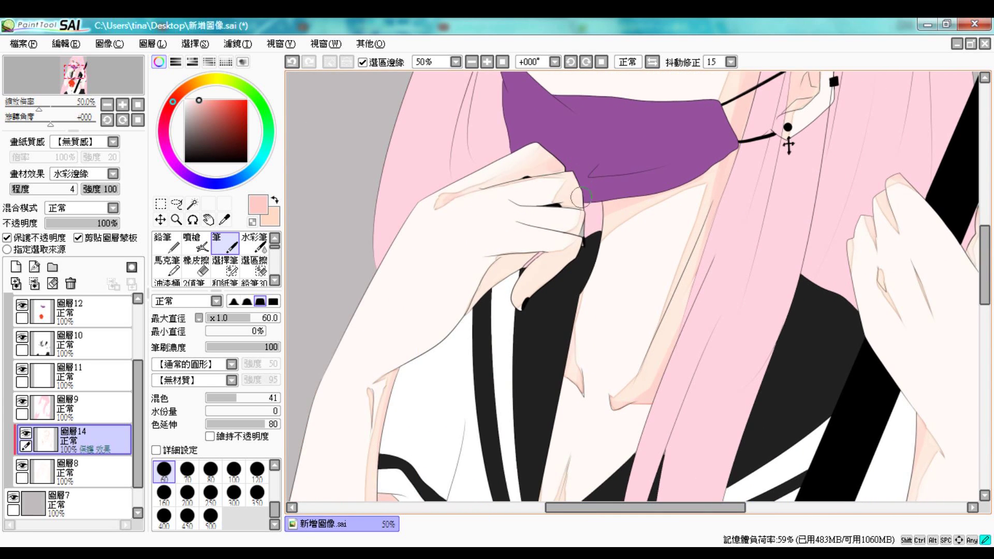
scroll(593, 243, down, 6)
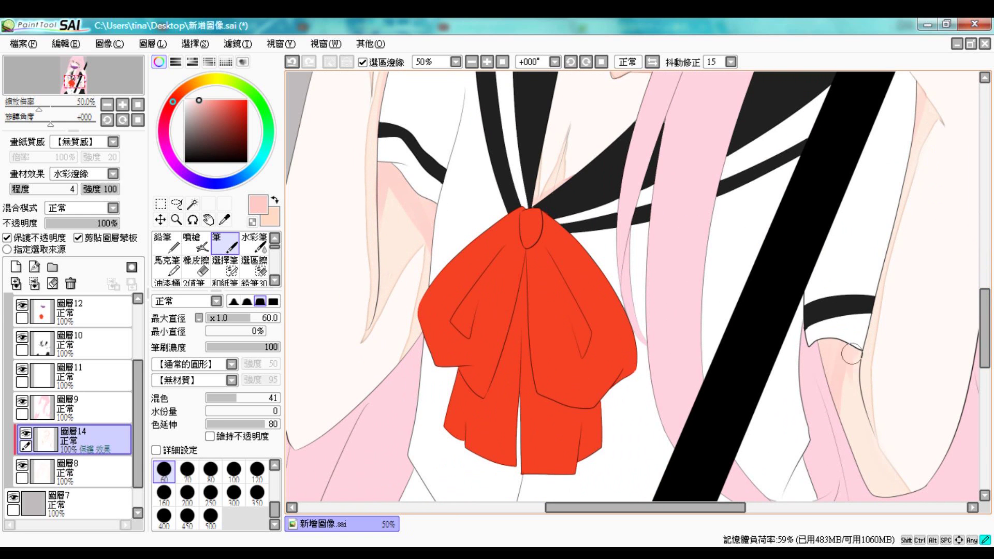
Pick the peach shadow colour and, without opacity protection, shade the face along the mask's upper edge up to the cheek
scroll(849, 373, down, 2)
scroll(504, 125, up, 3)
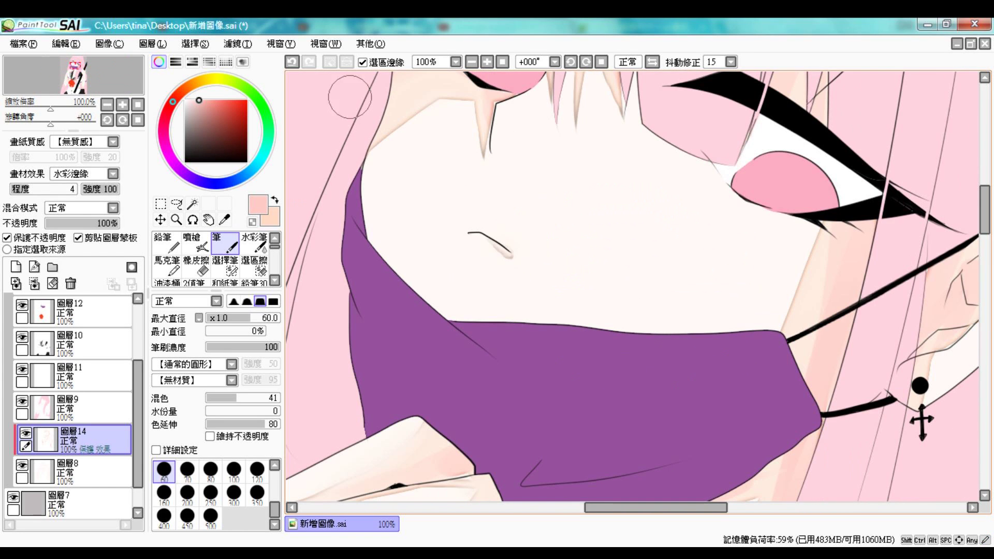
alt+click(578, 100)
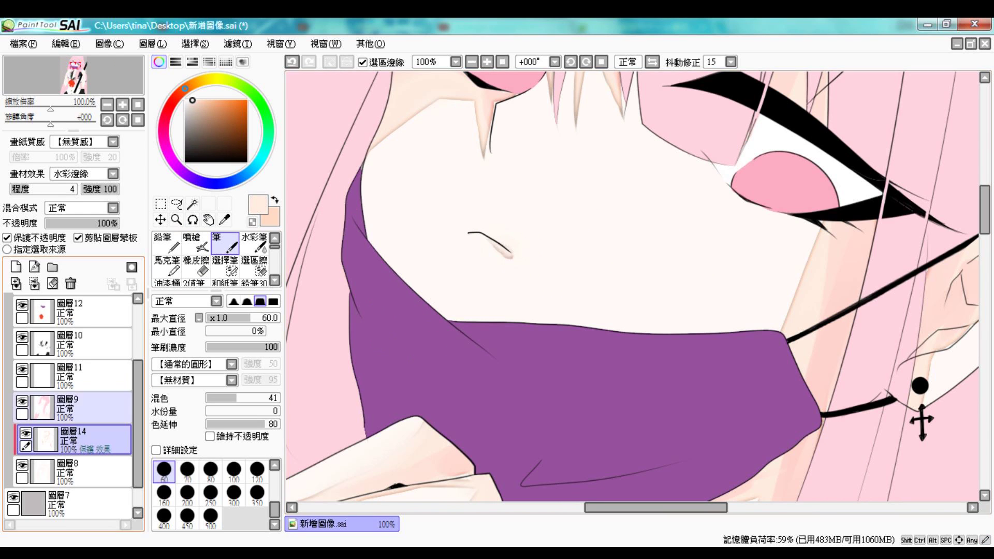
mouse_move(446, 325)
mouse_down()
mouse_move(647, 327)
mouse_move(813, 279)
mouse_up()
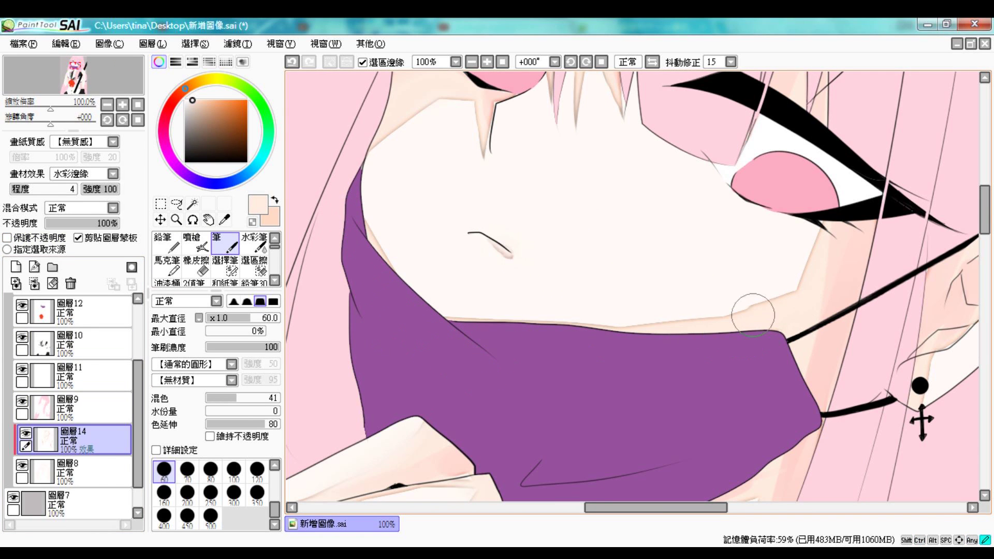
alt+click(398, 487)
click(722, 236)
key(ctrl+z)
key(c)
drag(709, 231, 721, 223)
key(ctrl+z)
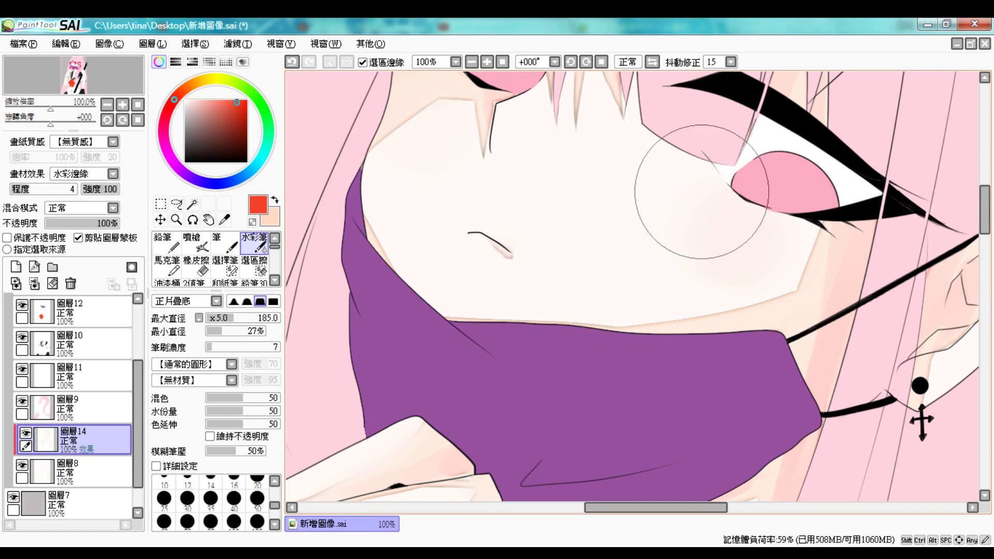
Create a new layer above 圖層11, give it a watercolour edge effect of width 2 and clip it to that layer
scroll(687, 206, down, 5)
click(78, 375)
key(n)
key(ctrl+shift+n)
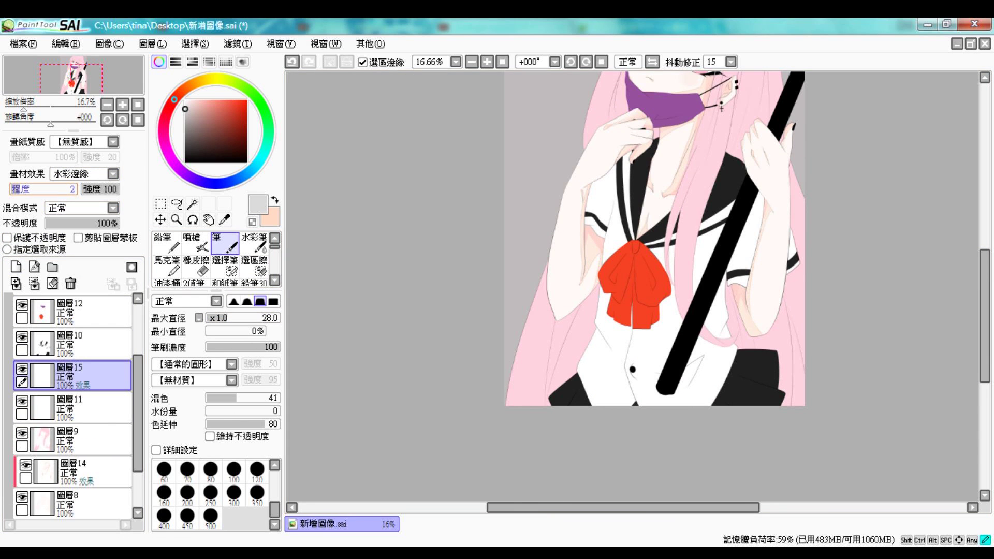
drag(42, 189, 36, 189)
scroll(407, 297, up, 1)
key(ctrl+alt+g)
Paint light grey shadows on the white blouse's sleeves, shoulder and side
drag(568, 146, 542, 180)
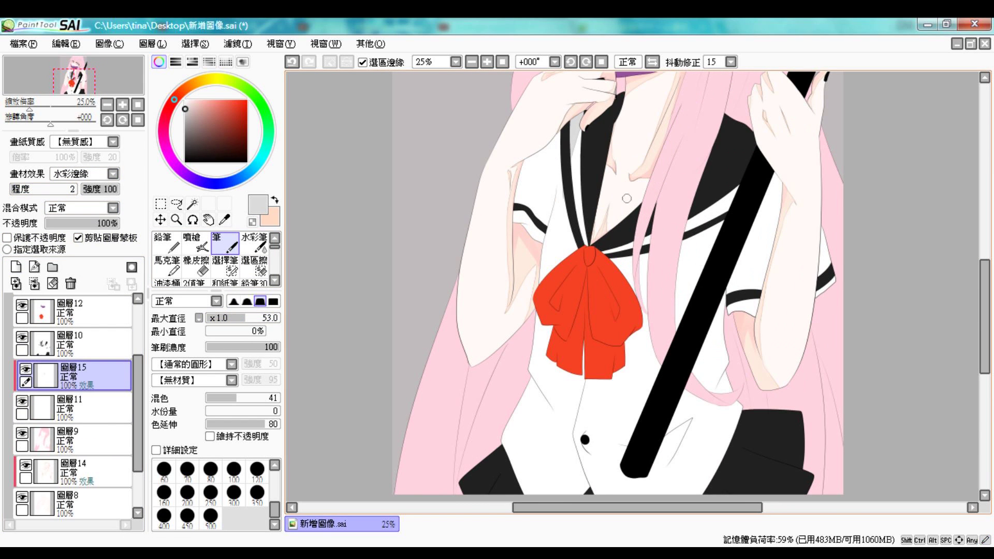
mouse_move(784, 151)
mouse_down()
mouse_move(722, 343)
mouse_move(721, 461)
mouse_up()
drag(782, 181, 760, 287)
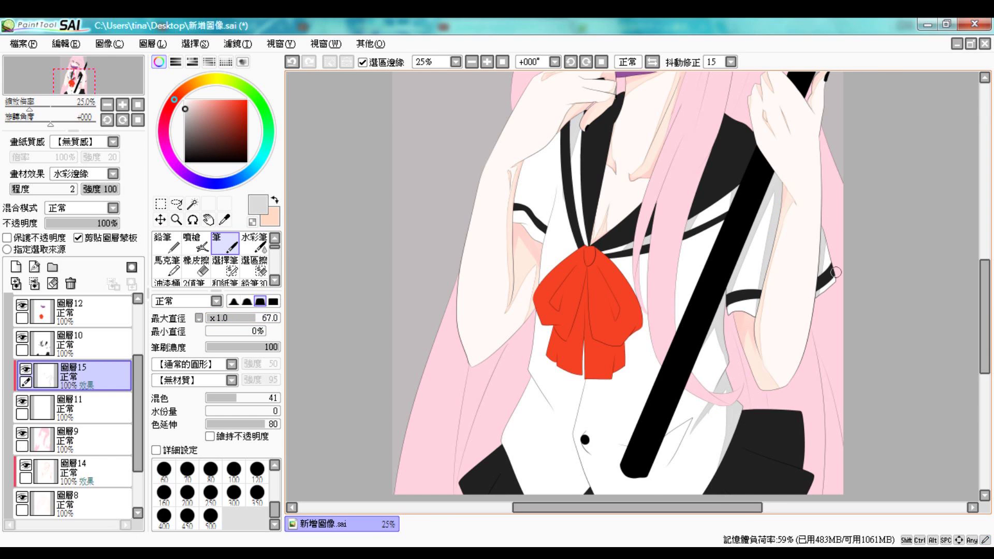
drag(531, 240, 590, 240)
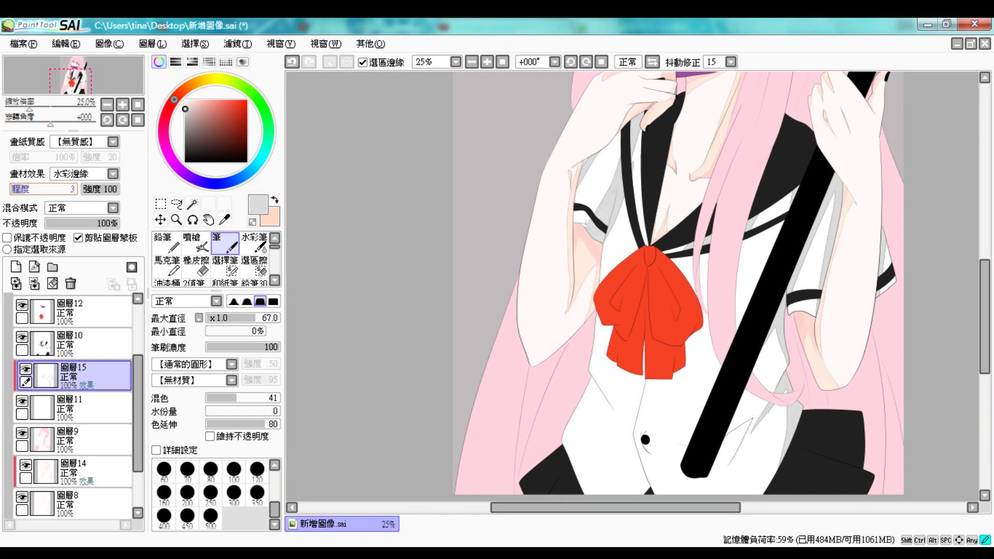
Paint light grey folds on the lower blouse and deepen the blouse shadows with a darker grey under opacity protection
scroll(639, 341, down, 3)
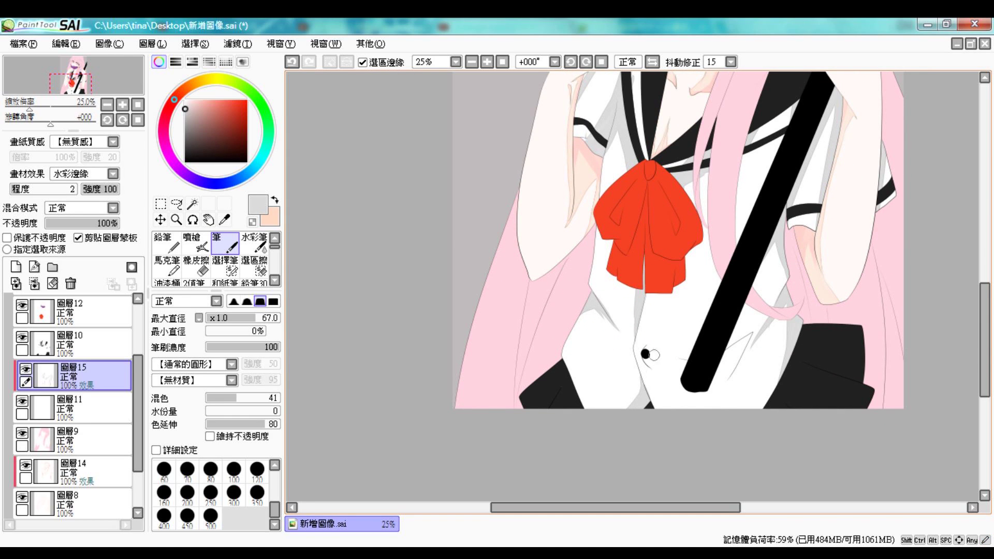
mouse_move(673, 356)
mouse_down()
mouse_move(733, 350)
mouse_move(752, 335)
mouse_move(730, 377)
mouse_up()
drag(766, 243, 739, 332)
drag(707, 171, 726, 274)
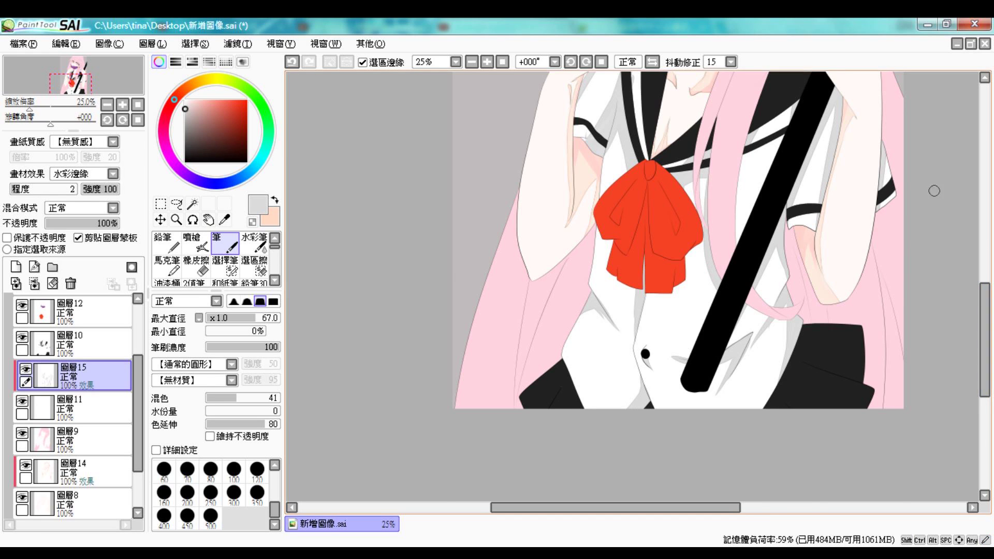
scroll(870, 188, up, 4)
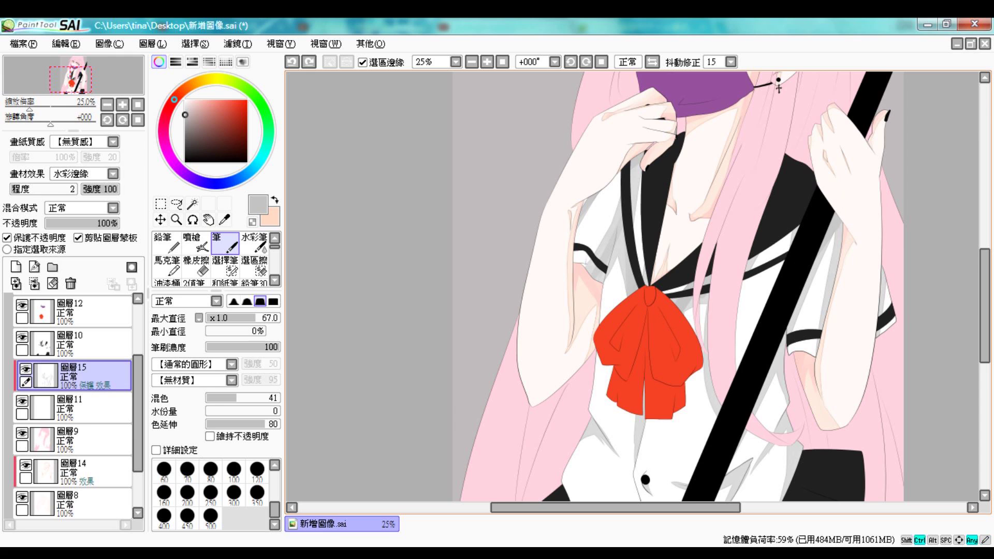
scroll(777, 280, down, 3)
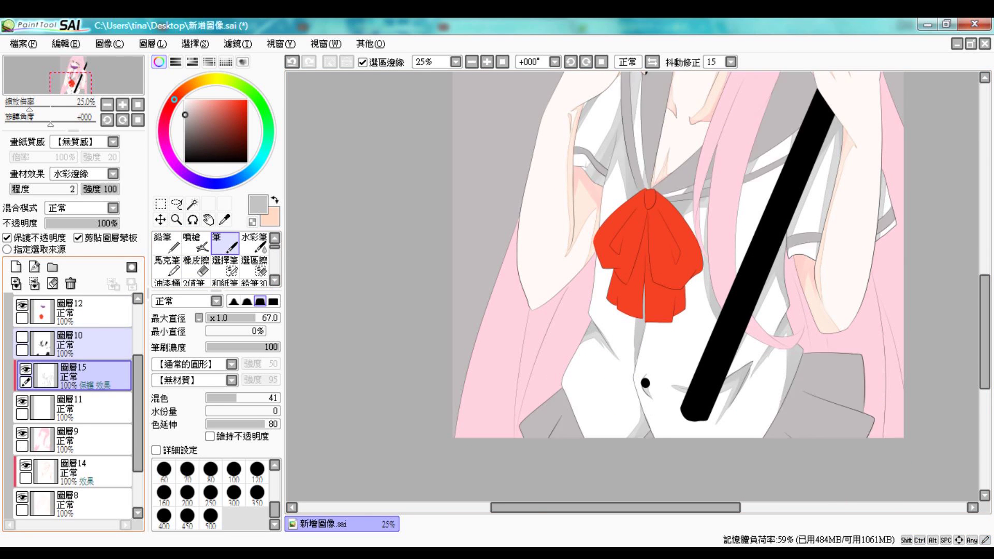
Create layer 圖層16 above 圖層10, clip it and give it a watercolour edge effect of width 4
click(72, 342)
key(minus)
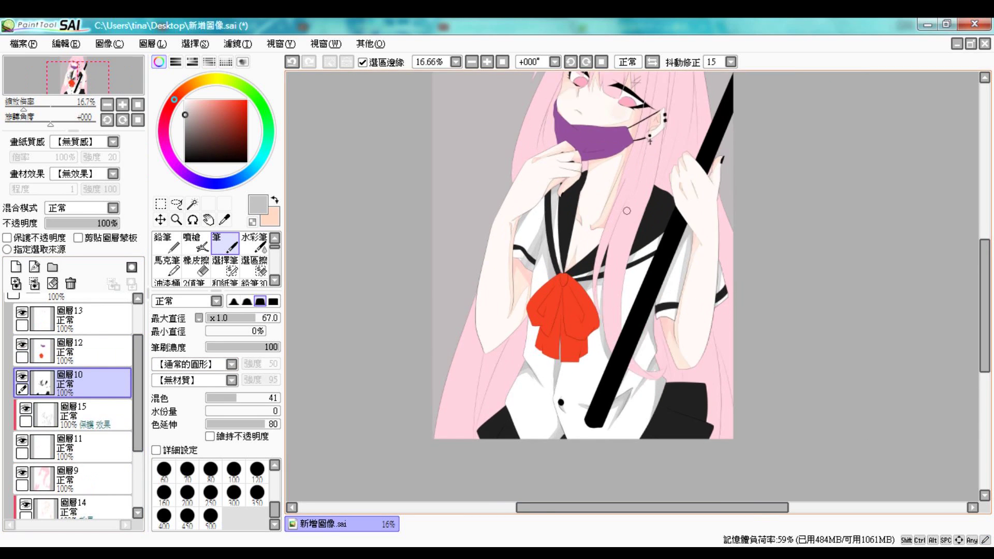
key(plus)
click(73, 446)
click(73, 384)
Paint near-black shadows on both sides of the dark sailor collar
drag(559, 155, 517, 207)
drag(564, 130, 516, 219)
drag(710, 156, 655, 293)
key(ctrl+z)
drag(711, 156, 657, 292)
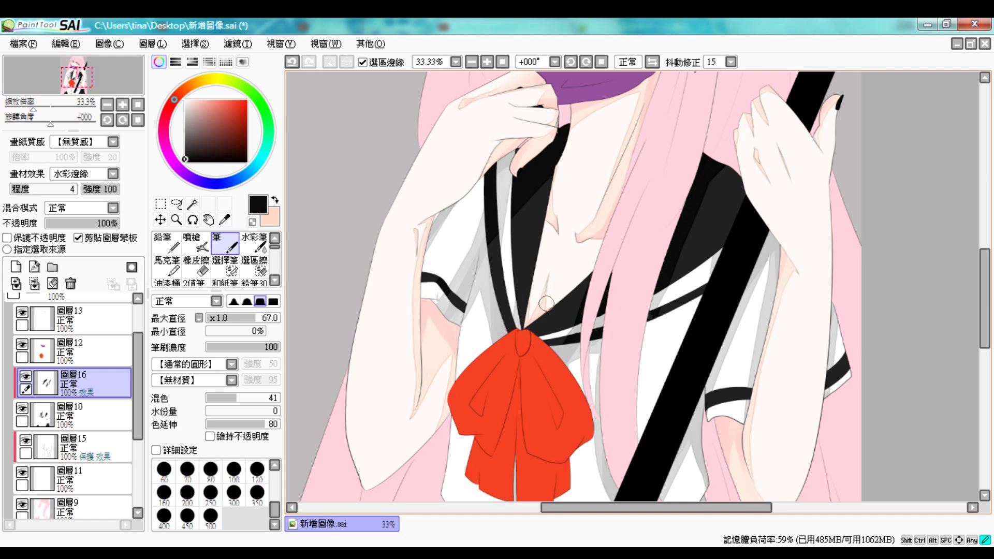
scroll(829, 446, down, 5)
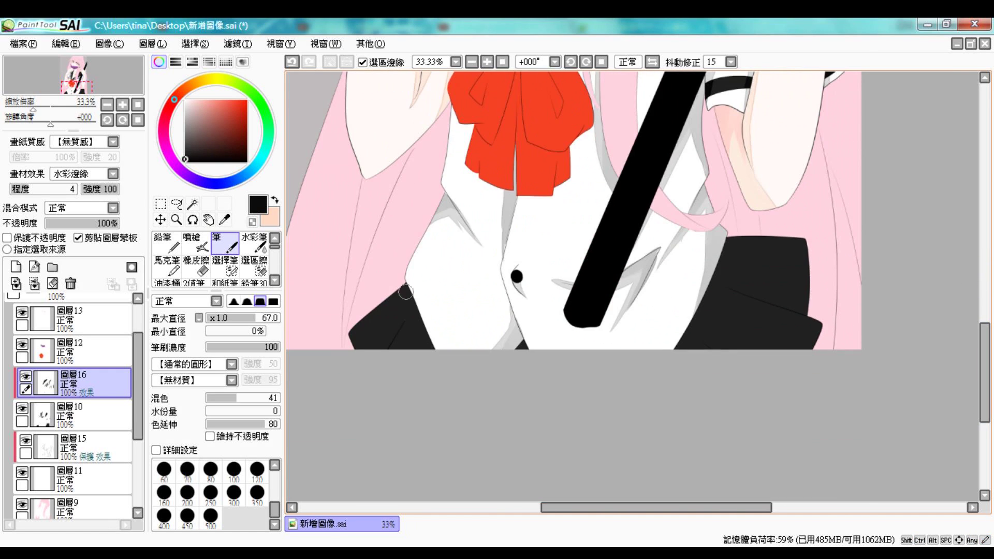
Paint near-black shadows on both sides of the dark skirt and set the shadow layer's watercolour edge width to 8
mouse_move(722, 277)
mouse_down()
mouse_move(808, 305)
mouse_move(723, 262)
mouse_up()
click(45, 189)
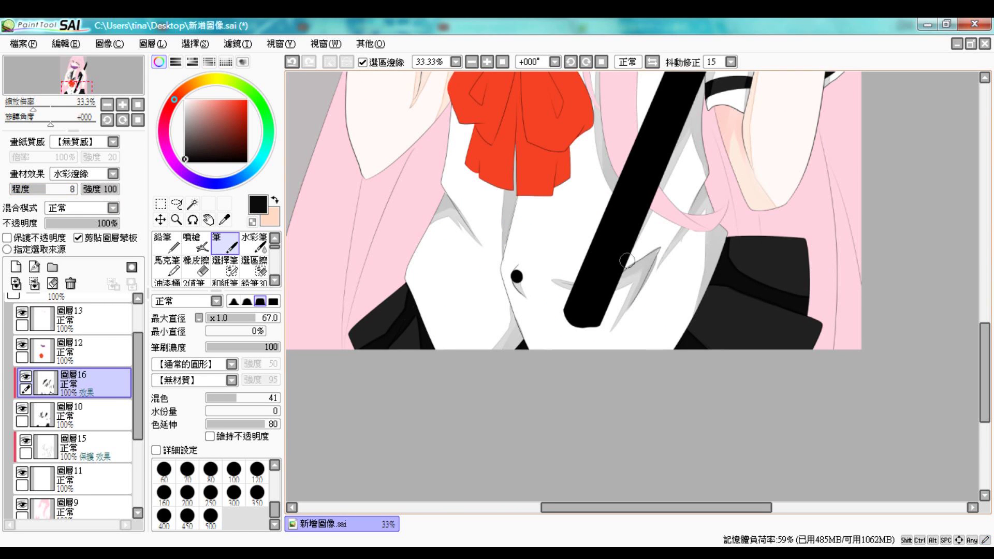
scroll(588, 275, up, 8)
scroll(72, 388, down, 2)
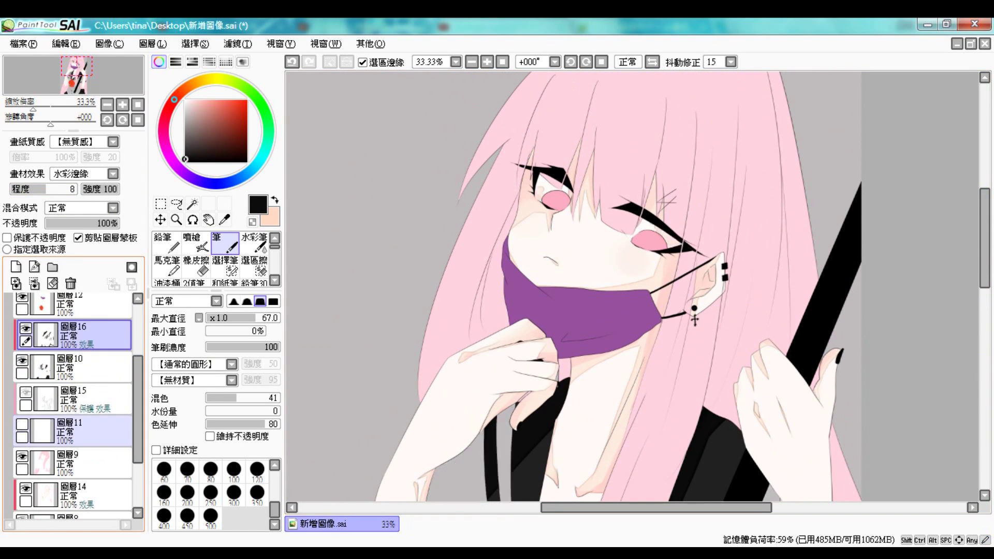
Turn off opacity protection on 圖層15 and paint light grey shadows along the upper whites of both eyes
click(78, 399)
alt+click(509, 418)
scroll(753, 201, up, 3)
mouse_move(407, 273)
mouse_down()
mouse_move(619, 272)
mouse_move(751, 339)
mouse_up()
click(8, 238)
click(232, 318)
drag(326, 132, 425, 191)
scroll(215, 259, down, 2)
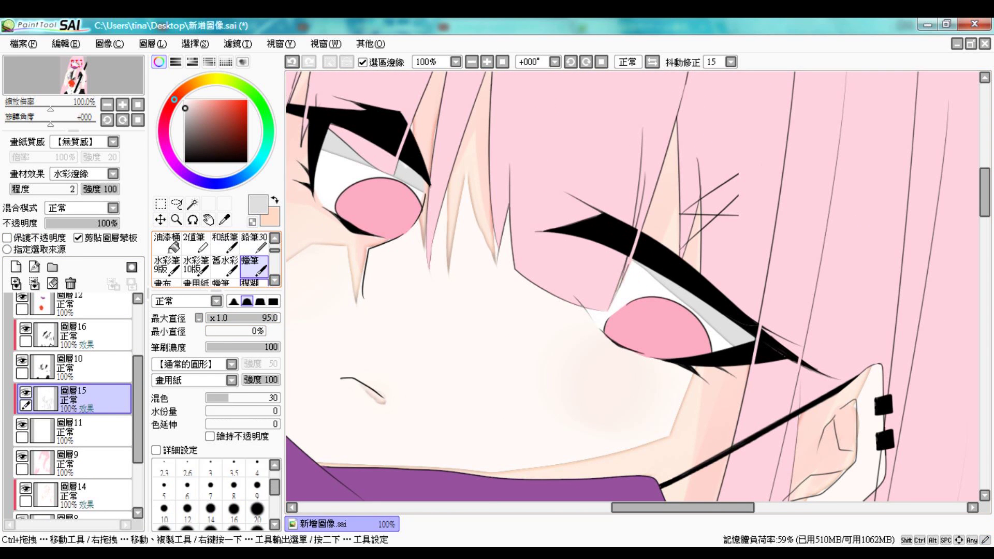
click(253, 283)
scroll(592, 260, down, 6)
Create layer 圖層17 above 圖層12, clip it with a watercolour edge effect of width 2, and choose a dark red brush colour
ctrl+click(704, 290)
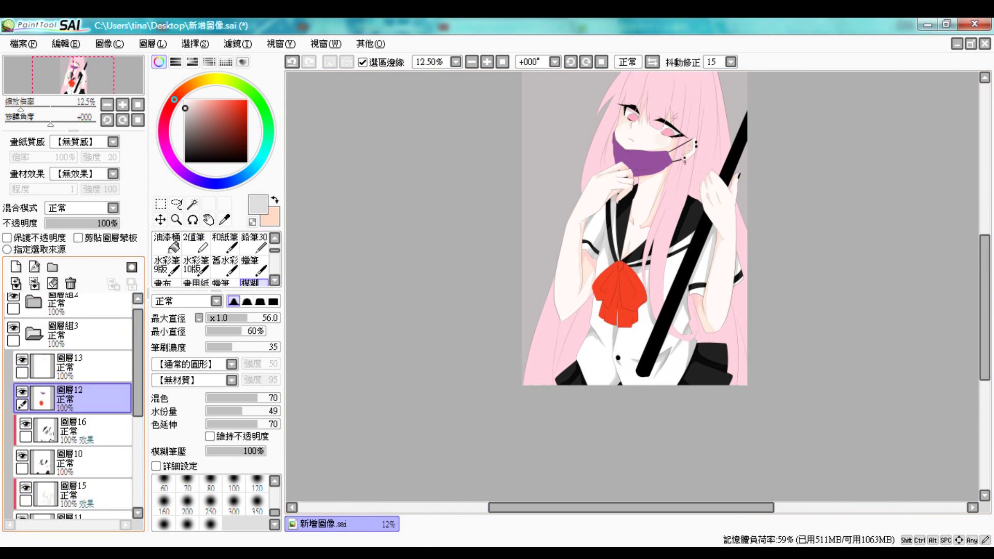
alt+click(704, 290)
scroll(730, 271, up, 4)
ctrl+click(372, 276)
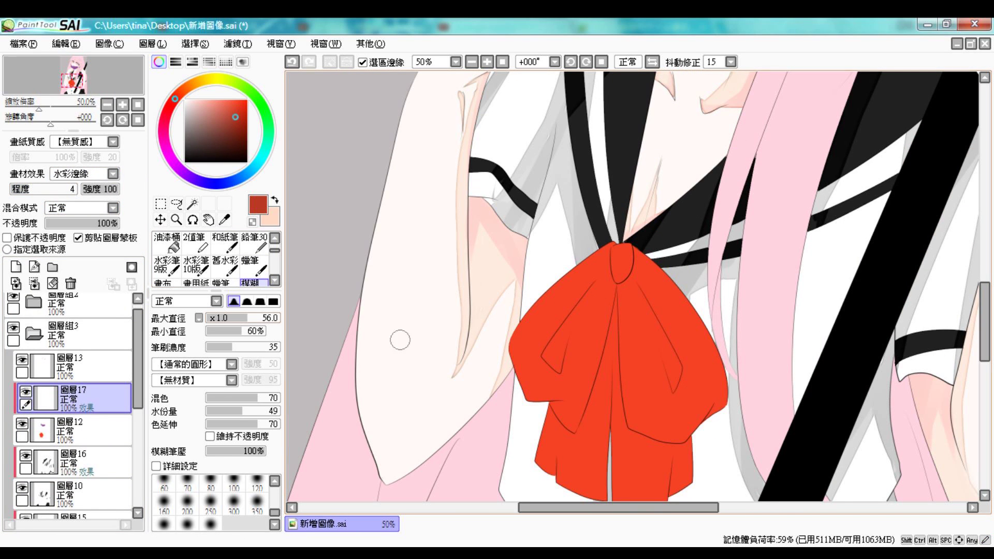
key(n)
Paint dark red shadows on the ribbon's knot, inner folds, outer edges and hanging tails
mouse_move(613, 245)
mouse_down()
mouse_move(547, 359)
mouse_move(563, 372)
mouse_move(610, 302)
mouse_up()
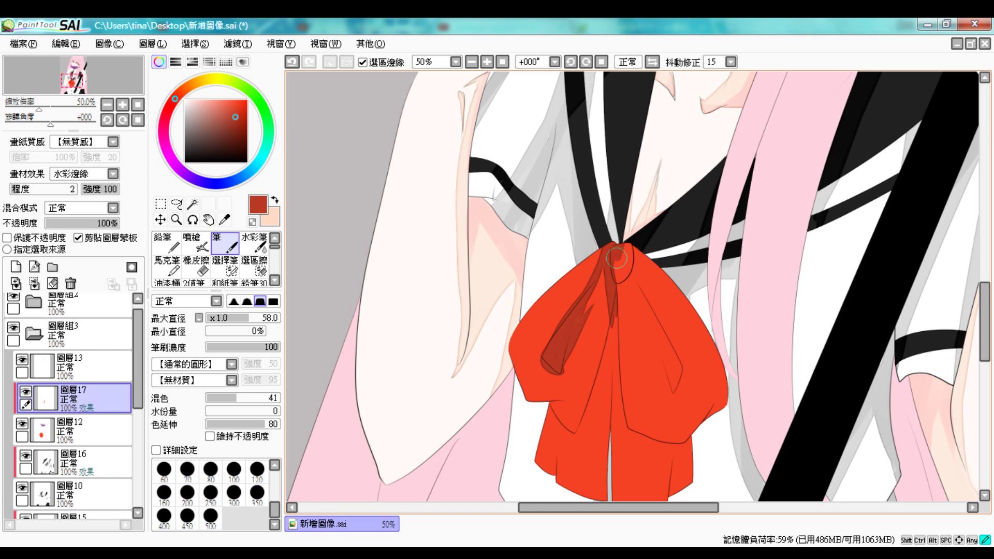
drag(617, 258, 615, 413)
mouse_move(620, 280)
mouse_down()
mouse_move(666, 349)
mouse_move(642, 317)
mouse_move(628, 248)
mouse_move(725, 419)
mouse_up()
scroll(958, 350, down, 5)
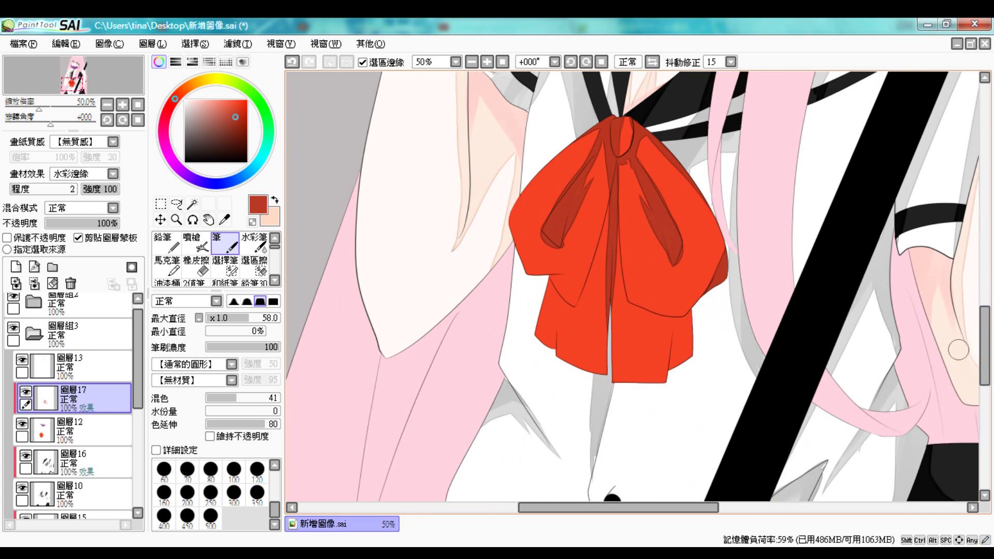
drag(549, 288, 553, 347)
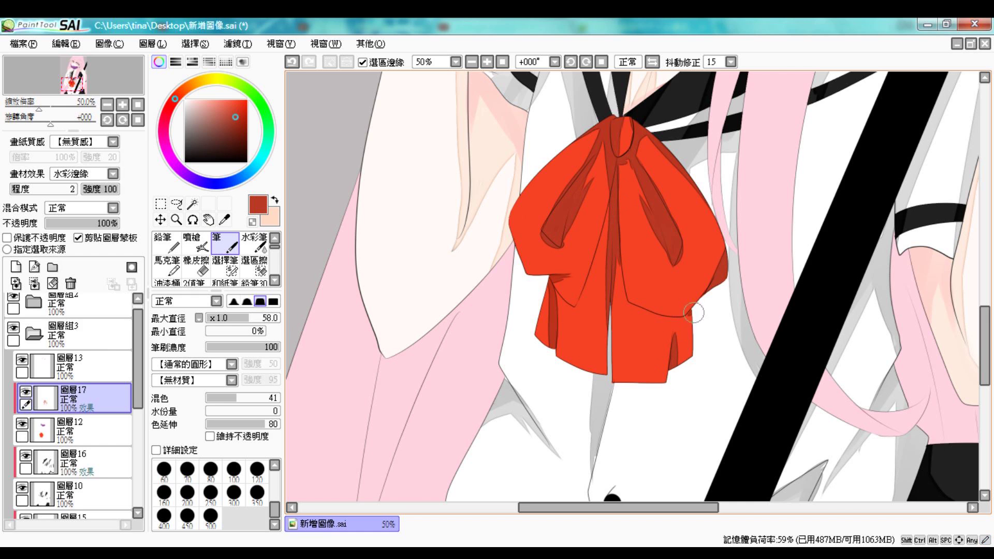
Paint dark purple shadows on the purple mask's side corners, upper edge and central fold
scroll(687, 315, up, 10)
drag(812, 236, 824, 275)
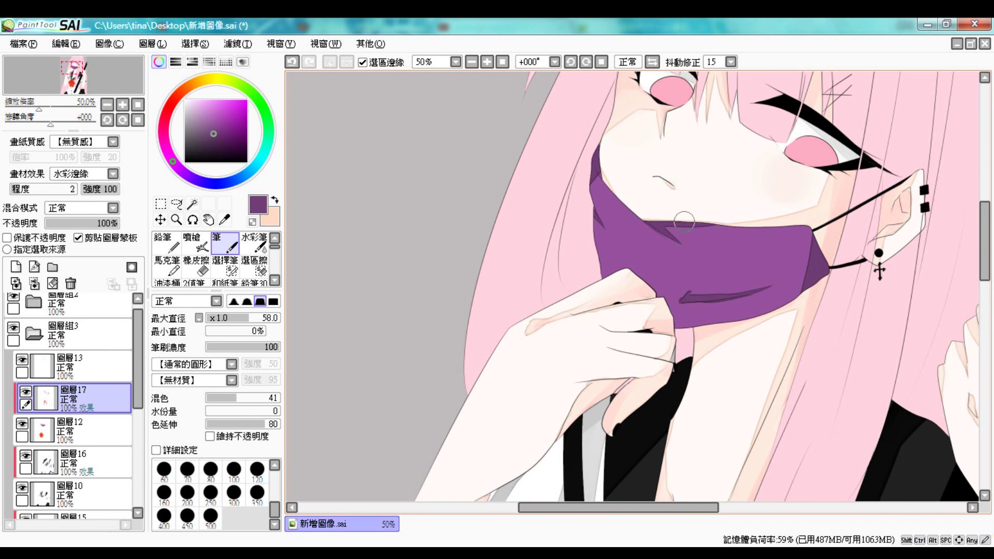
drag(716, 222, 812, 237)
scroll(650, 305, down, 2)
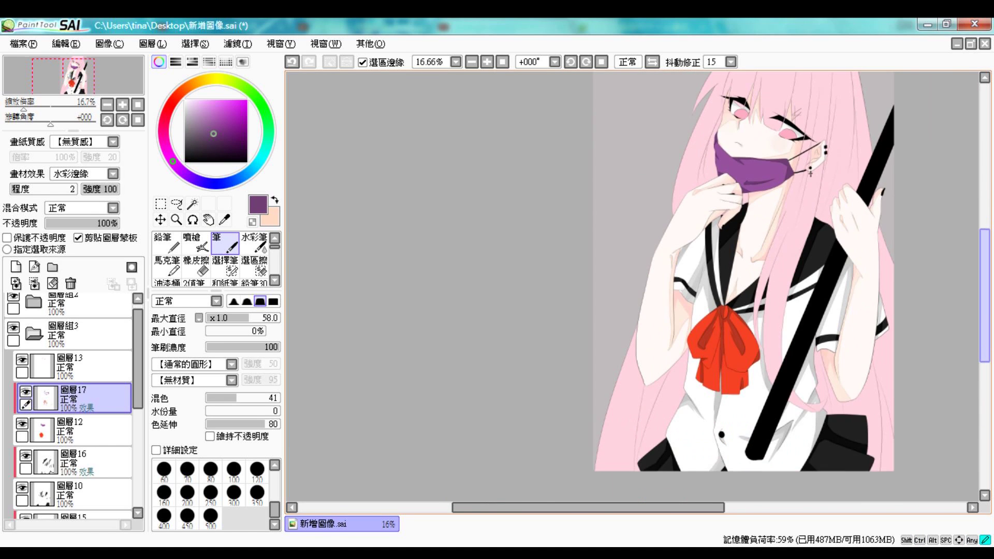
scroll(650, 304, up, 4)
alt+click(774, 259)
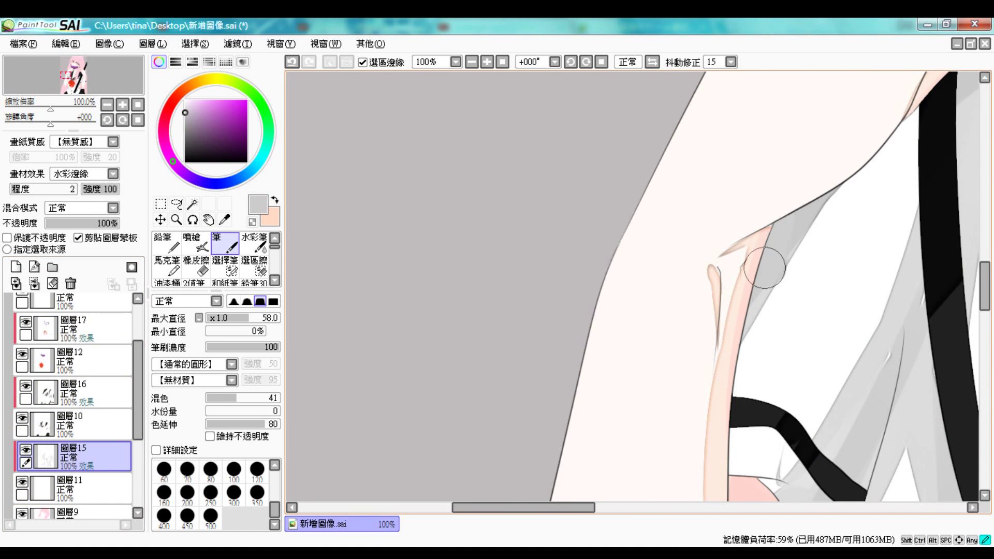
scroll(774, 259, down, 5)
scroll(73, 404, down, 3)
Create layer 圖層18 above 圖層9, clip it with a watercolour edge effect, and pick a deeper pink for a 74-size brush
click(15, 266)
alt+click(647, 119)
click(78, 238)
alt+click(676, 133)
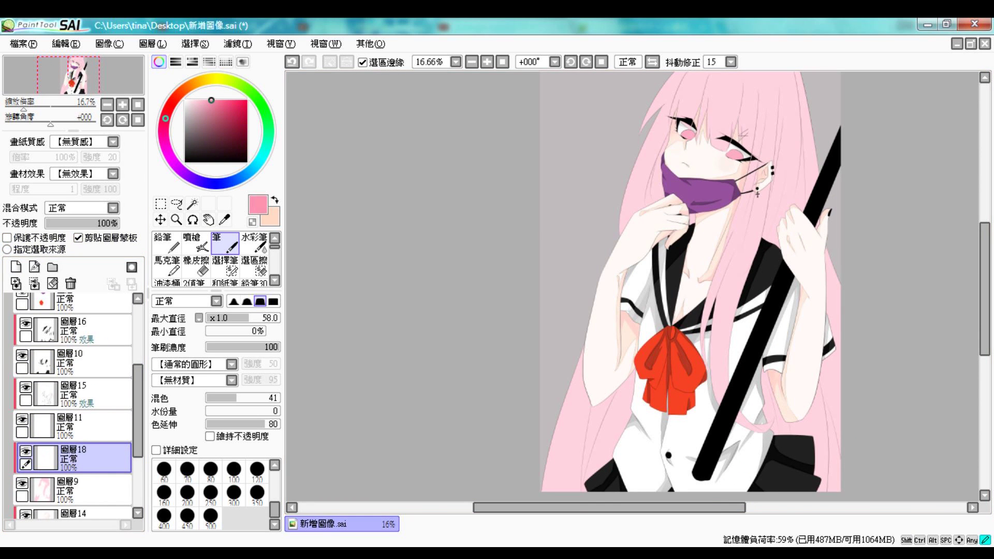
scroll(457, 177, up, 5)
scroll(456, 178, down, 4)
key(ctrl+z)
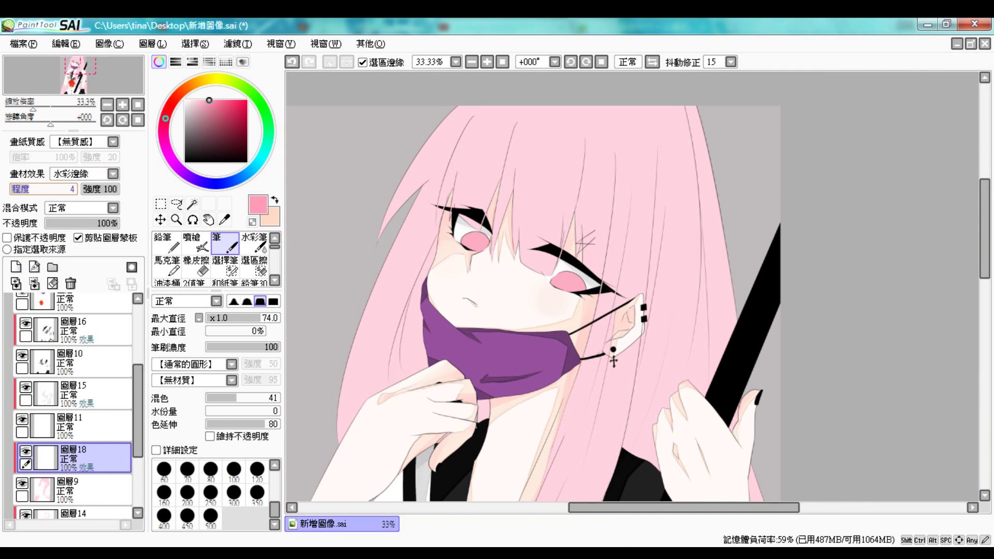
Paint deeper pink shadows on the side hair left of the face, its outer strands and the leftmost bangs
drag(452, 181, 401, 373)
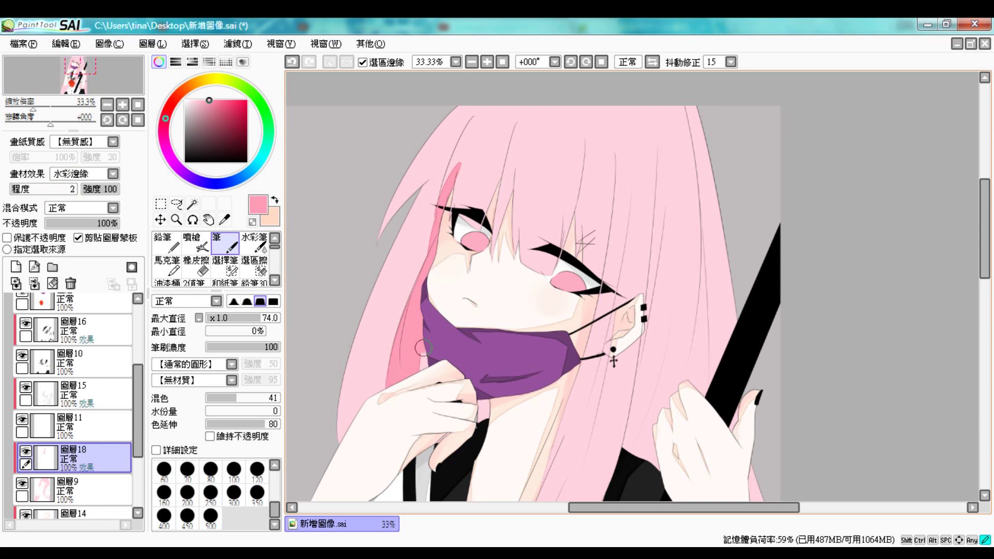
drag(460, 191, 476, 220)
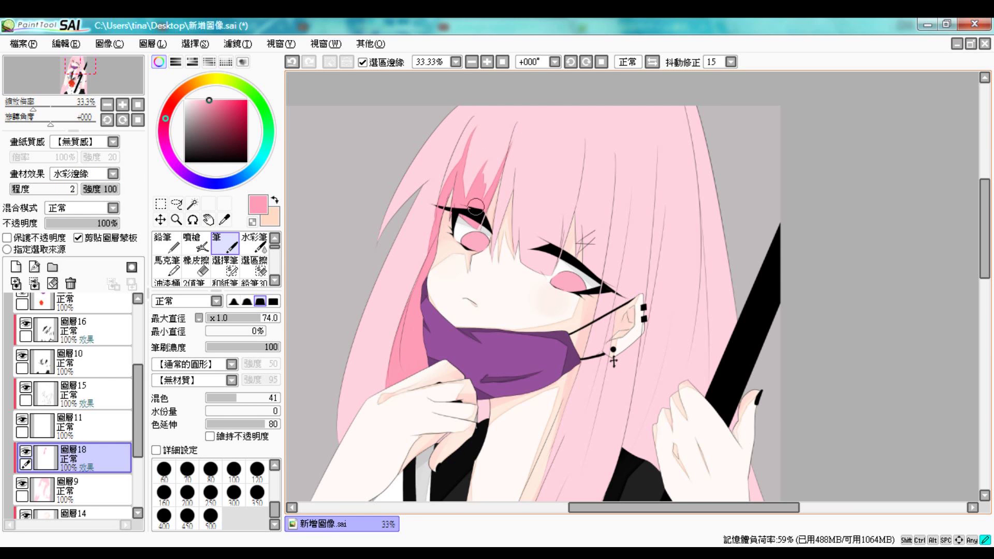
drag(496, 170, 533, 93)
key(ctrl+z)
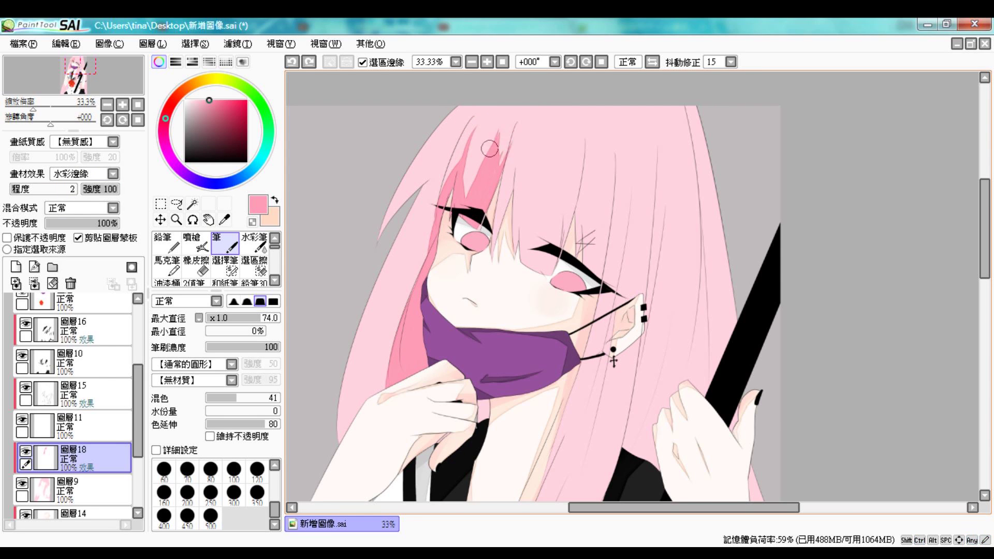
drag(463, 153, 366, 416)
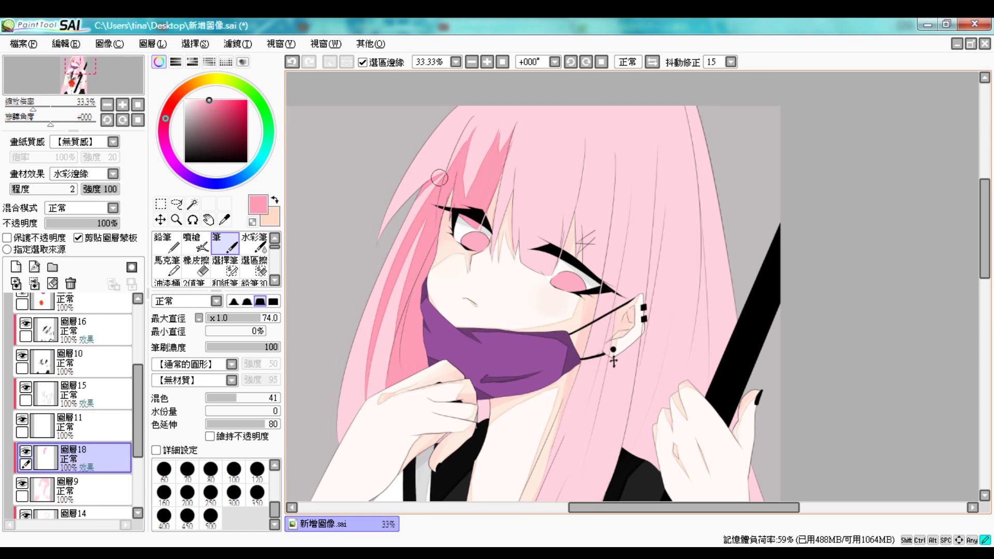
drag(464, 154, 383, 236)
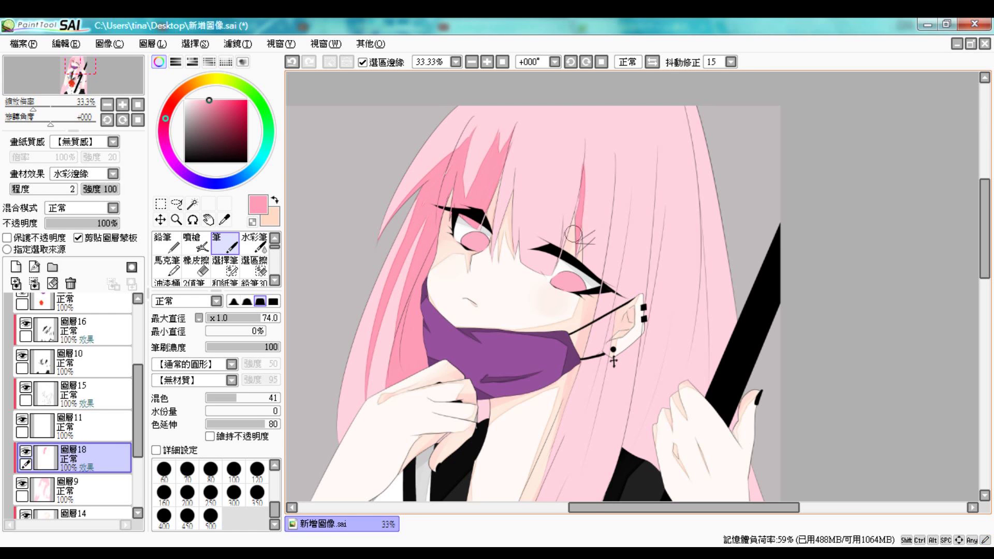
Paint pointed deeper pink shadows across the middle and right bangs above the eyes
drag(587, 175, 596, 269)
drag(601, 209, 607, 294)
mouse_move(498, 253)
mouse_down()
mouse_move(511, 181)
mouse_move(515, 237)
mouse_up()
mouse_move(541, 182)
mouse_down()
mouse_move(518, 265)
mouse_move(525, 270)
mouse_up()
drag(575, 176, 543, 279)
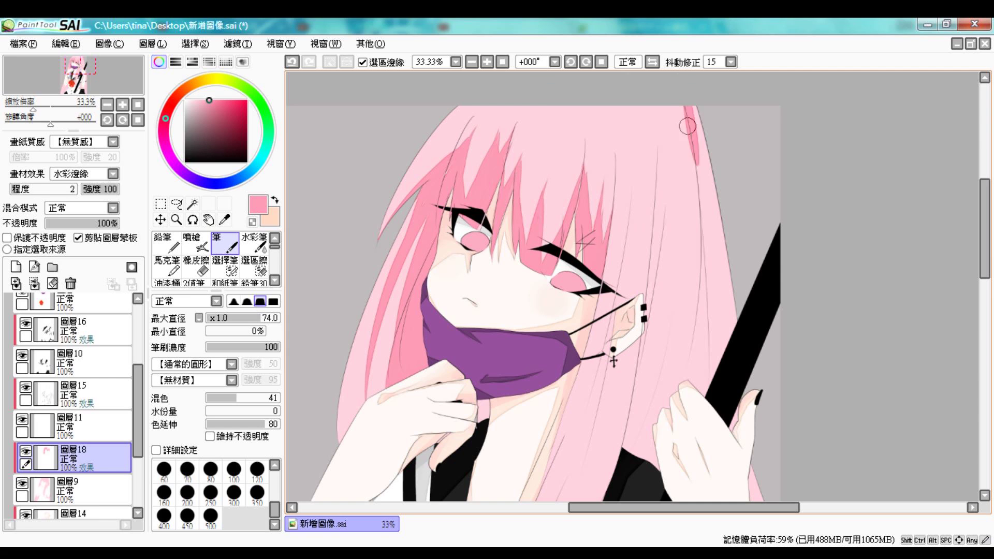
Paint long deeper pink shadows down the outer hair on the right side of the head
mouse_move(709, 249)
mouse_down()
mouse_move(689, 104)
mouse_move(699, 394)
mouse_up()
drag(715, 171, 717, 375)
drag(735, 306, 725, 368)
scroll(680, 338, down, 3)
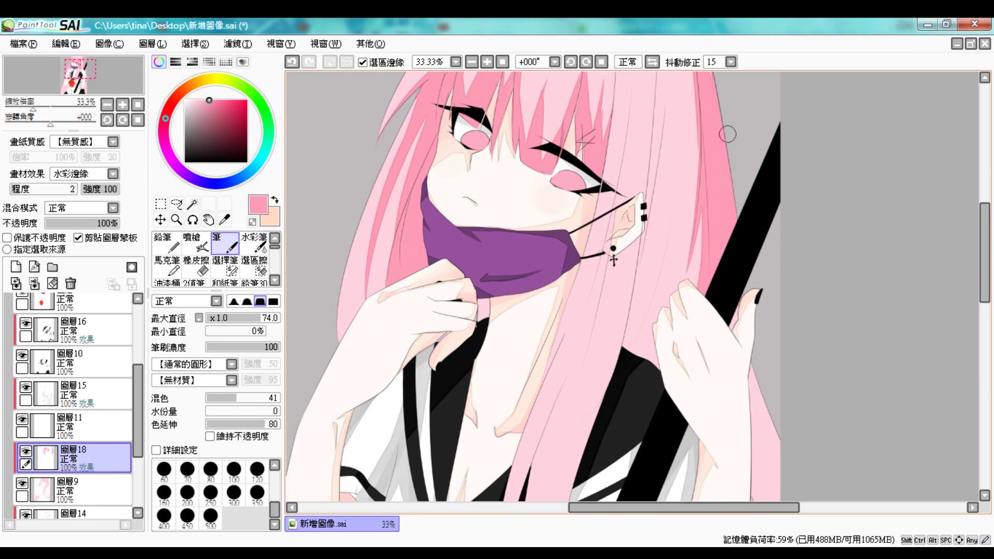
Paint deeper pink shadow streaks around the ear, down the front locks and behind the shoulder
drag(636, 104, 597, 283)
drag(614, 212, 546, 372)
mouse_move(644, 223)
mouse_down()
mouse_move(624, 329)
mouse_move(635, 337)
mouse_up()
drag(679, 223, 658, 366)
drag(703, 214, 683, 291)
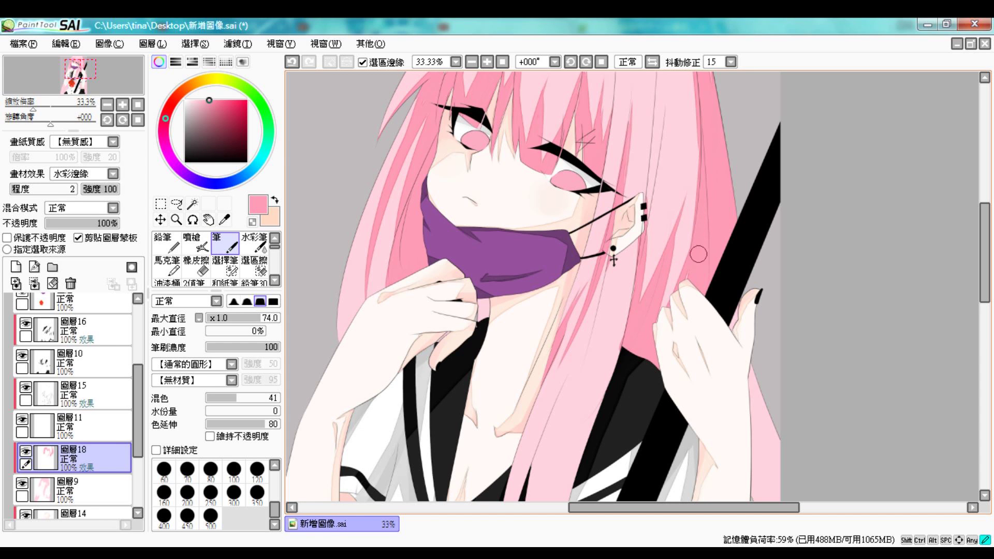
scroll(550, 282, down, 3)
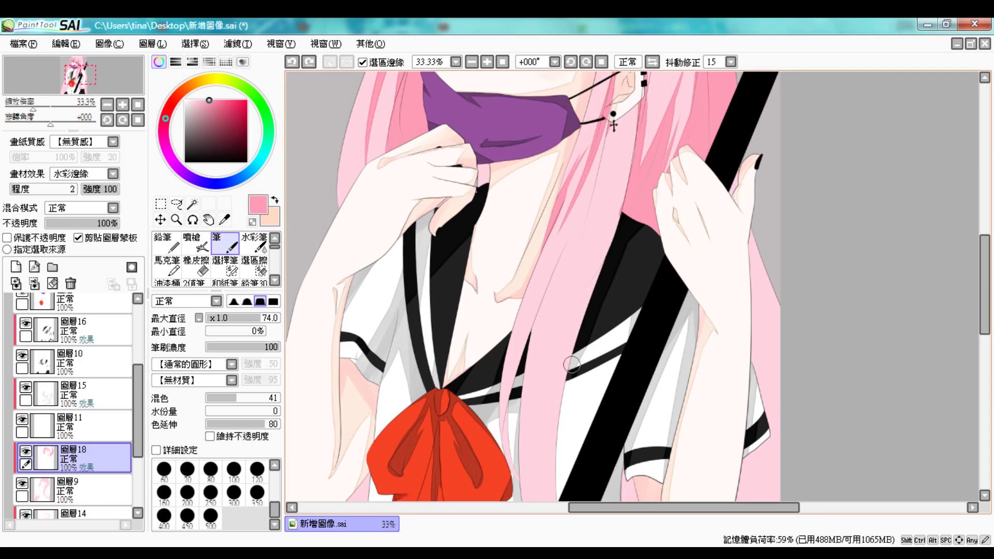
Undo the latest hair-shadow strokes and restore them for comparison
key(ctrl+z)
key(ctrl+z)
key(ctrl+z)
key(ctrl+z)
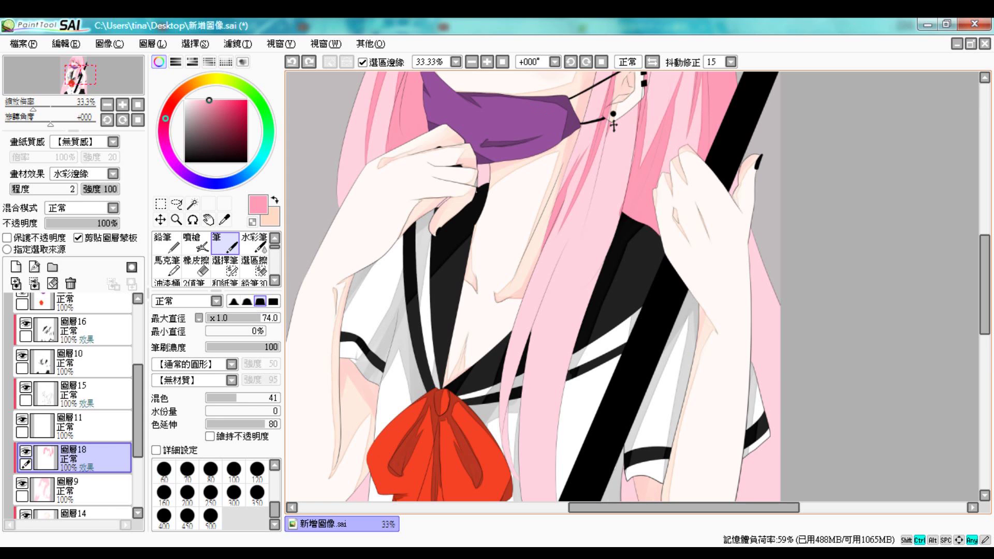
key(ctrl+y)
key(ctrl+y)
key(ctrl+y)
key(ctrl+y)
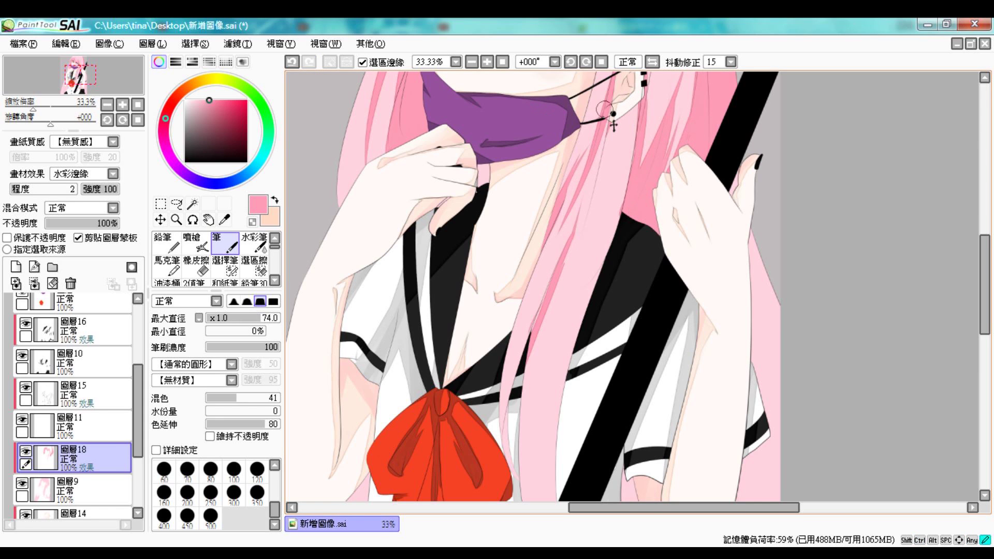
Paint deeper pink shadows down the long chest locks, along the curled lock end and on the hair behind the elbow
scroll(523, 363, down, 3)
scroll(533, 285, down, 2)
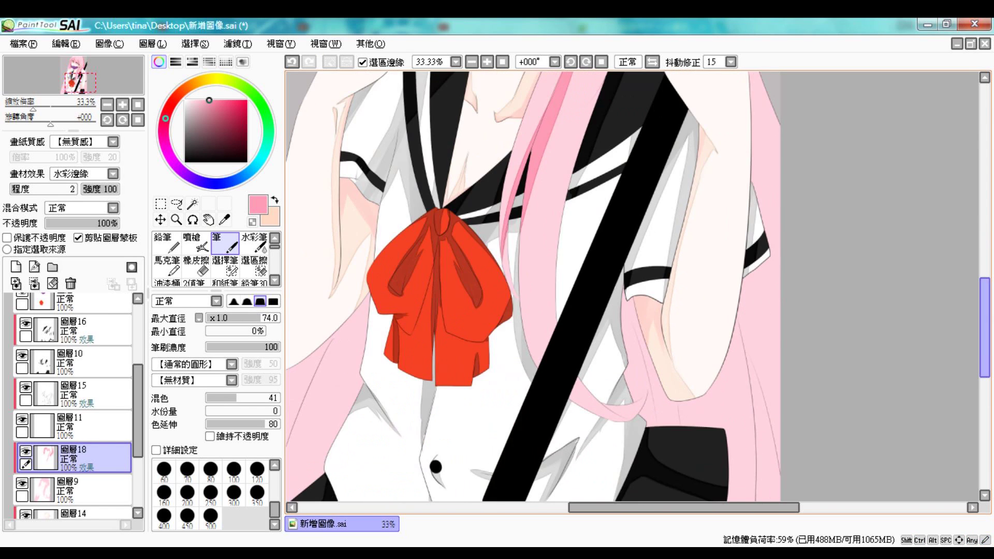
mouse_move(590, 419)
mouse_down()
mouse_move(639, 340)
mouse_move(657, 385)
mouse_up()
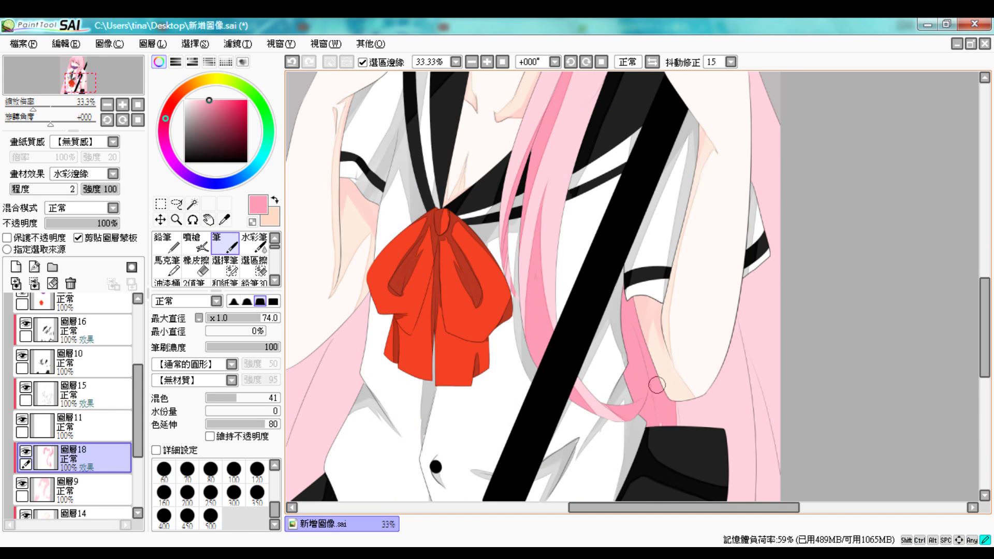
scroll(657, 385, up, 6)
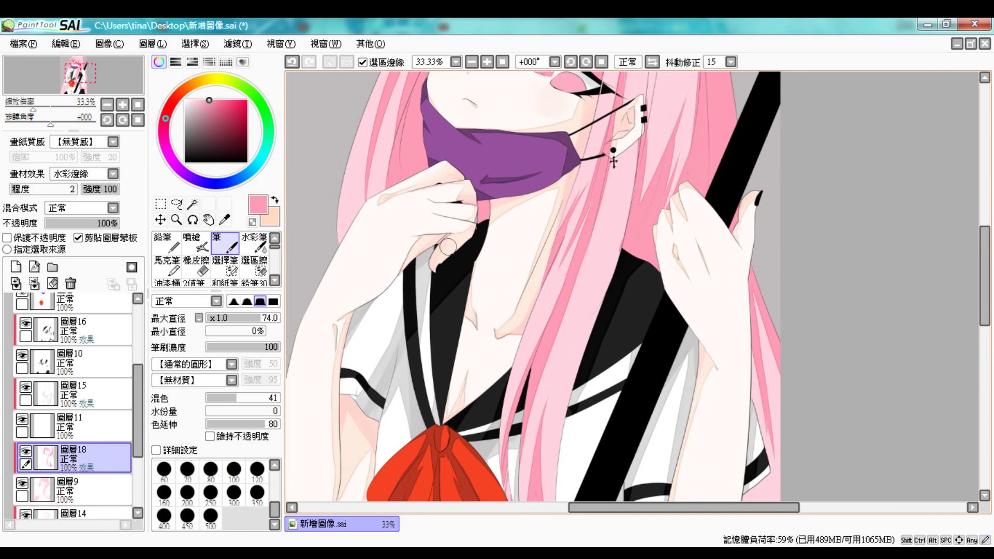
Paint deeper pink shadows on the hair along the illustration's right edge, from beside the sleeve down past the skirt
scroll(756, 156, down, 6)
drag(754, 114, 772, 249)
drag(772, 394, 761, 137)
drag(761, 171, 766, 220)
scroll(802, 305, down, 2)
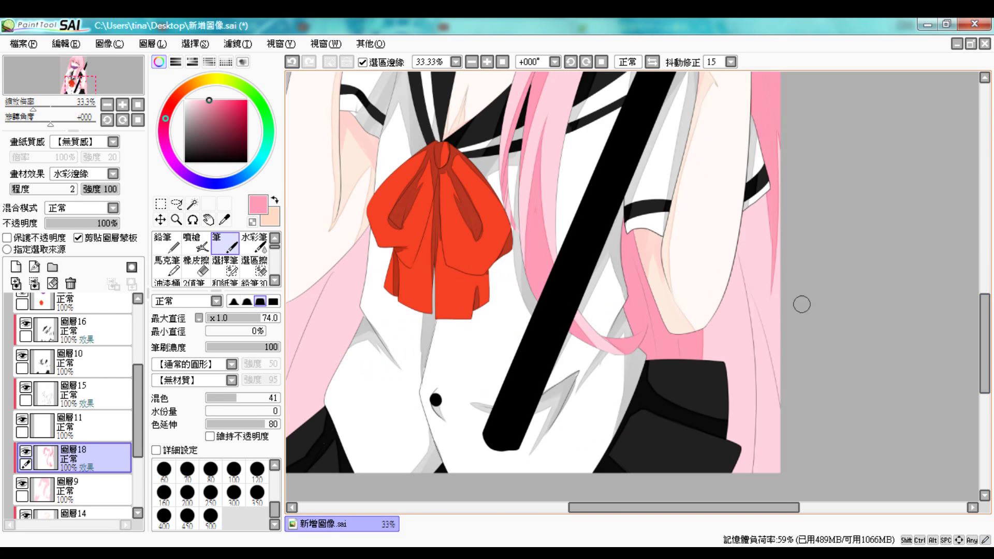
drag(751, 279, 783, 496)
drag(756, 337, 730, 488)
drag(730, 300, 733, 444)
drag(761, 329, 783, 412)
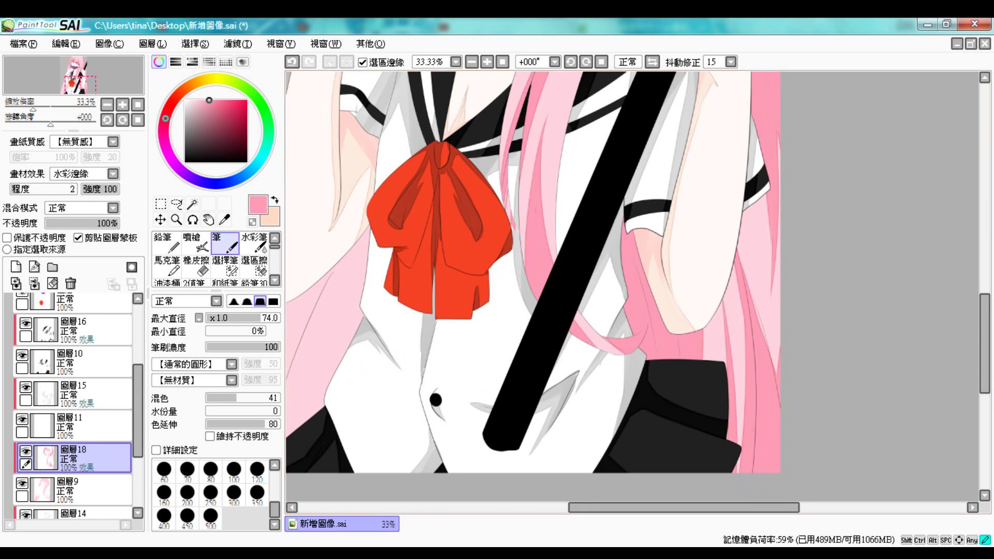
drag(755, 204, 758, 267)
Paint long deeper pink shadow streaks on the lower left hair behind the bent arm and beside the waist
scroll(631, 273, left, 5)
mouse_move(579, 238)
mouse_down()
mouse_move(549, 378)
mouse_move(518, 424)
mouse_up()
drag(585, 217, 513, 456)
drag(526, 282, 479, 466)
drag(536, 311, 470, 473)
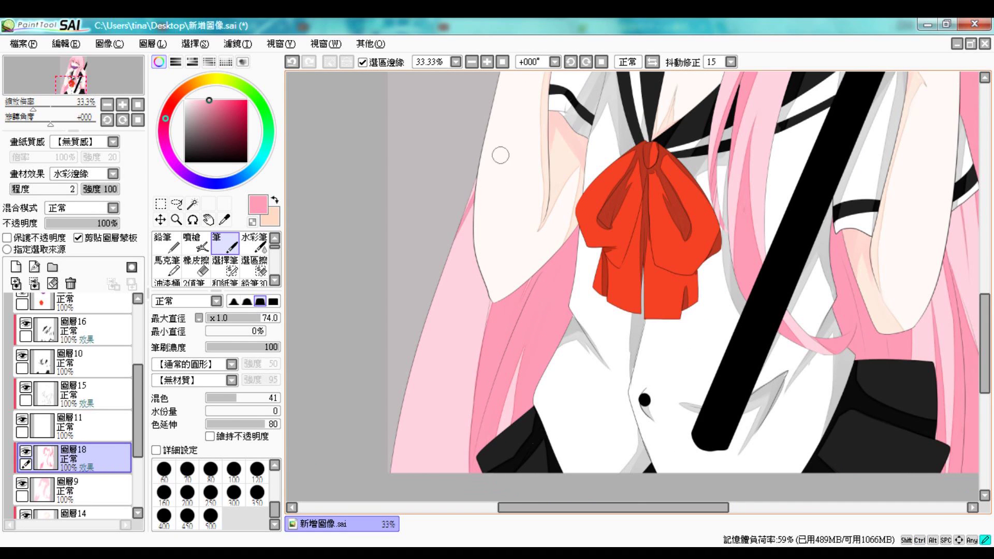
drag(472, 207, 435, 409)
mouse_move(477, 248)
mouse_down()
mouse_move(448, 337)
mouse_move(471, 475)
mouse_move(468, 303)
mouse_move(455, 435)
mouse_up()
Add deeper pink shadow strands to the hair at the crown of the head
scroll(637, 285, right, 5)
scroll(637, 285, up, 5)
scroll(579, 131, down, 2)
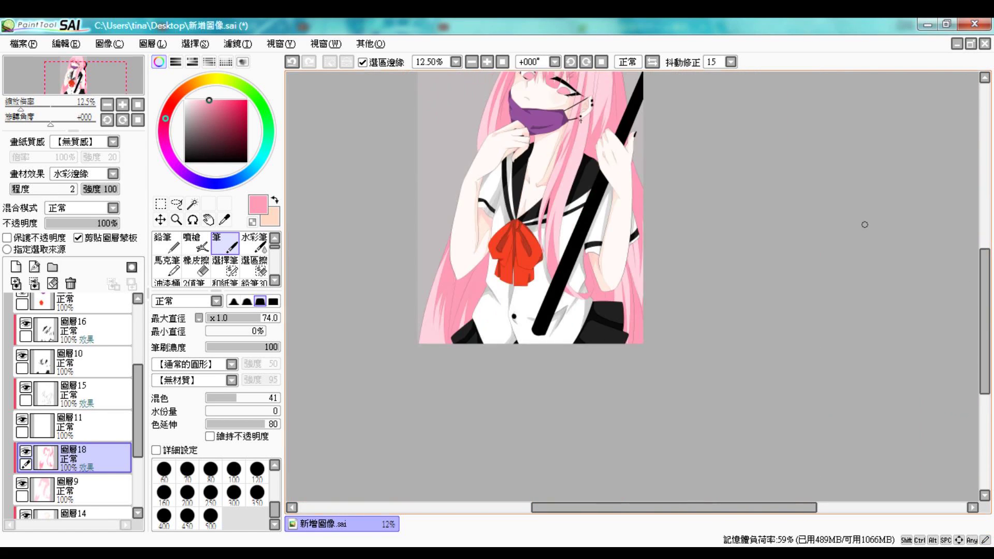
scroll(579, 131, up, 2)
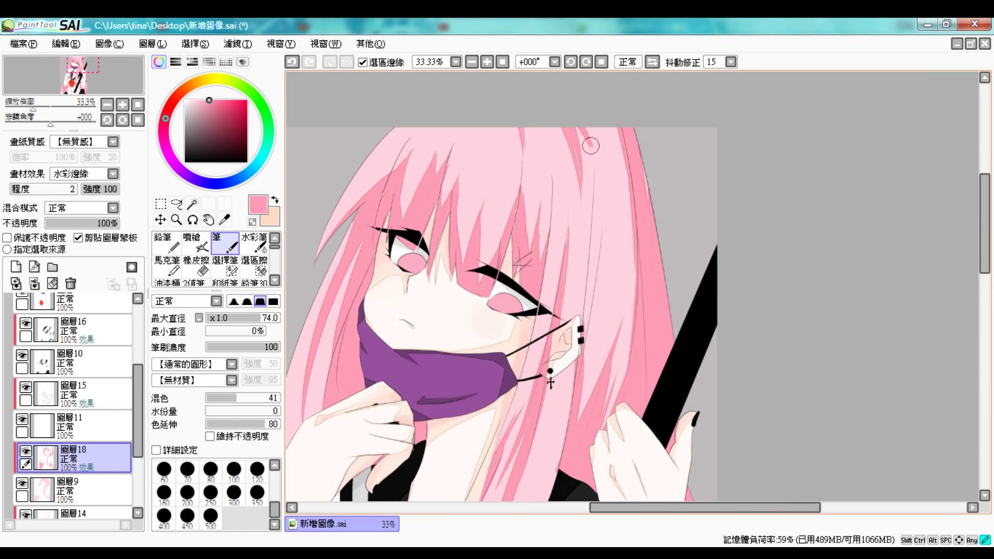
drag(616, 136, 608, 137)
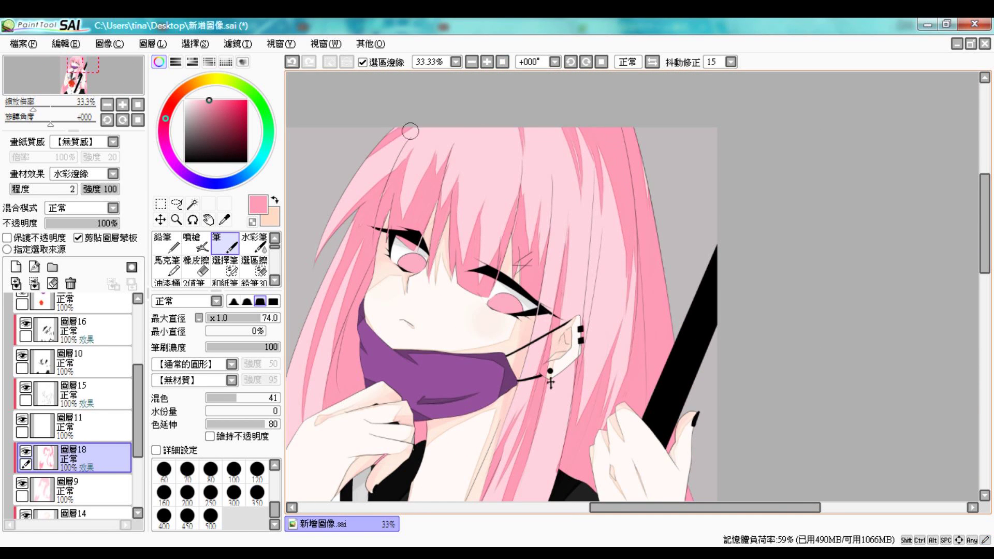
Protect the opacity of 圖層18 and deepen the inner hair shadow beside the mask with a darker rose
click(7, 238)
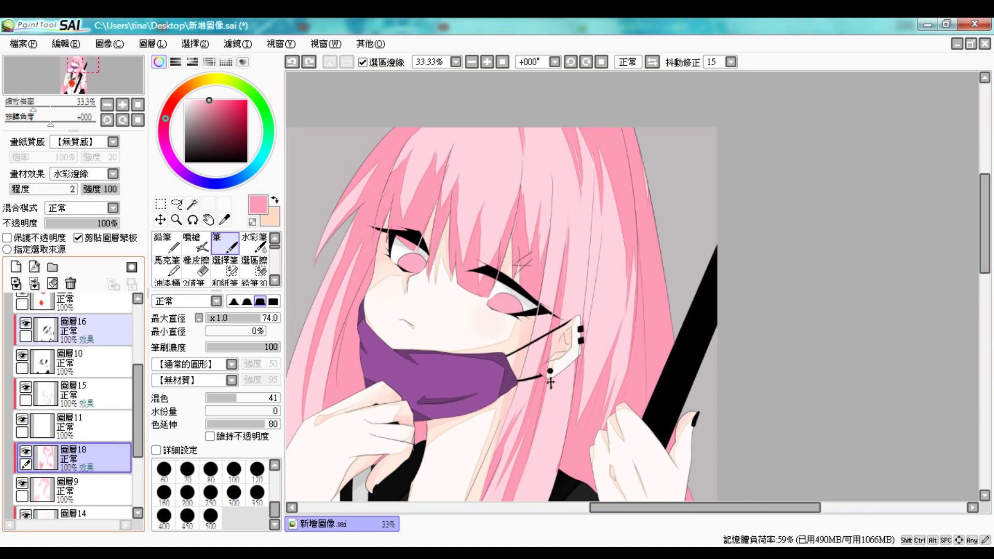
click(223, 110)
drag(364, 292, 360, 394)
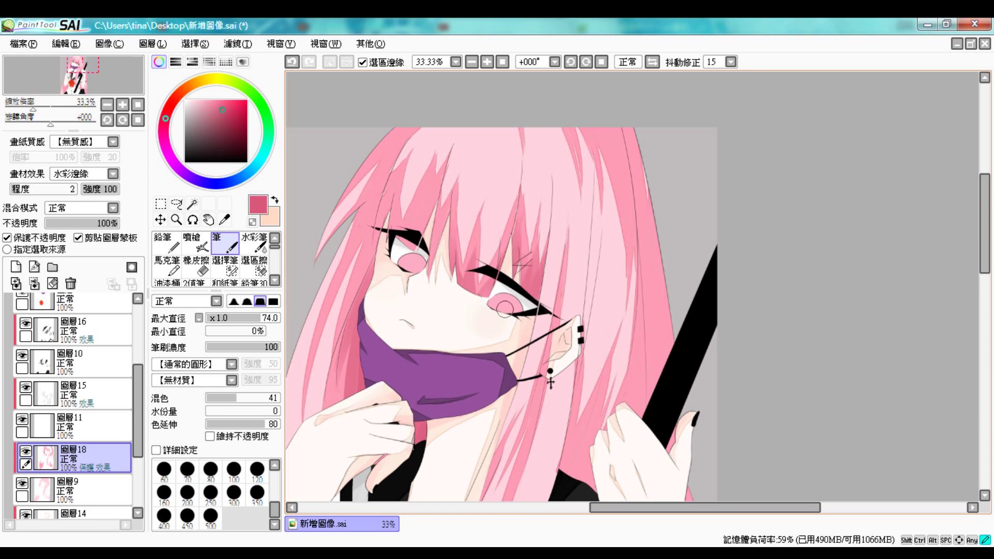
Deepen the hair shadows with darker rose beside the ear, down the outer strands and along the strand falling in front of the shoulder
drag(614, 132, 645, 261)
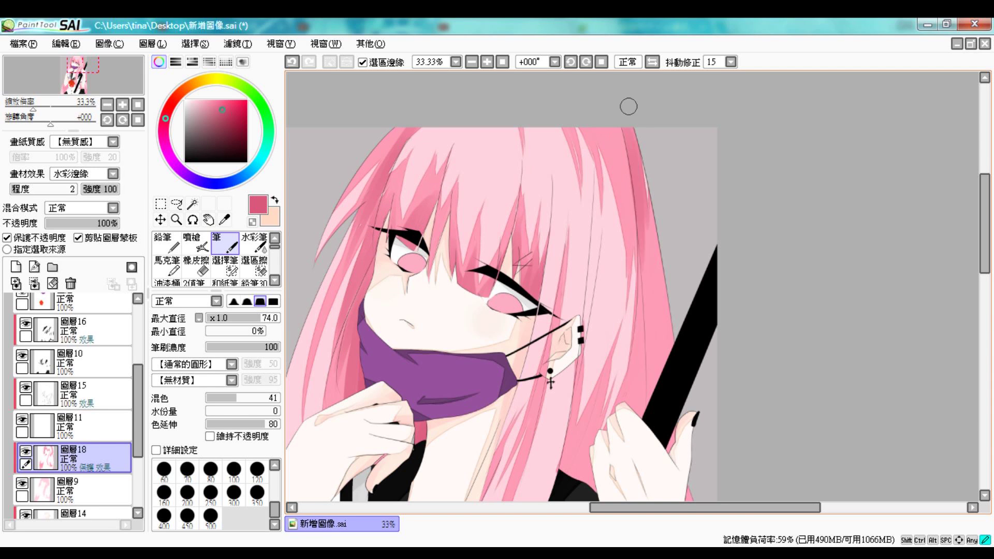
drag(626, 153, 644, 415)
drag(651, 192, 668, 396)
scroll(844, 251, down, 3)
drag(545, 230, 489, 425)
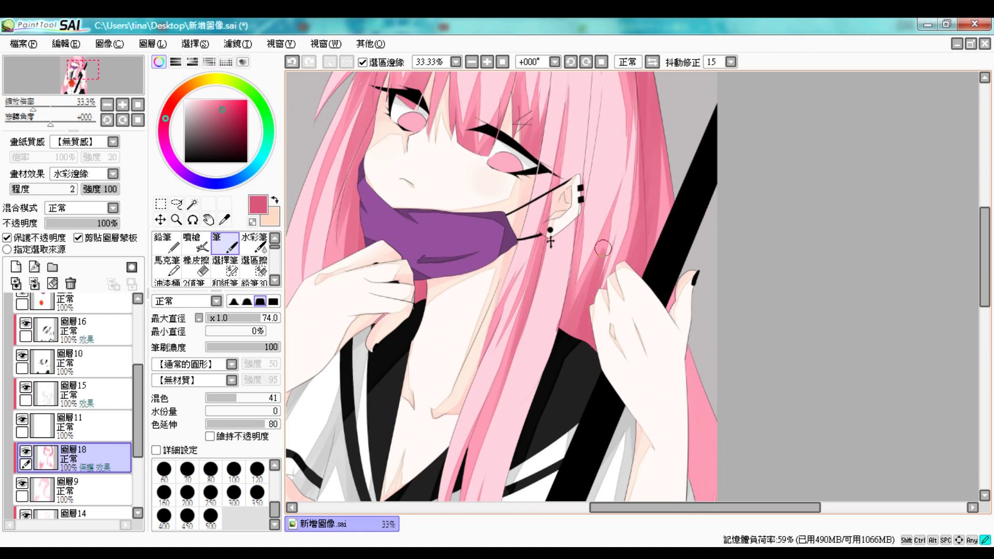
Paint darker rose shadows on the hair beneath the sleeve, between the blouse and the raised forearm
scroll(717, 272, down, 6)
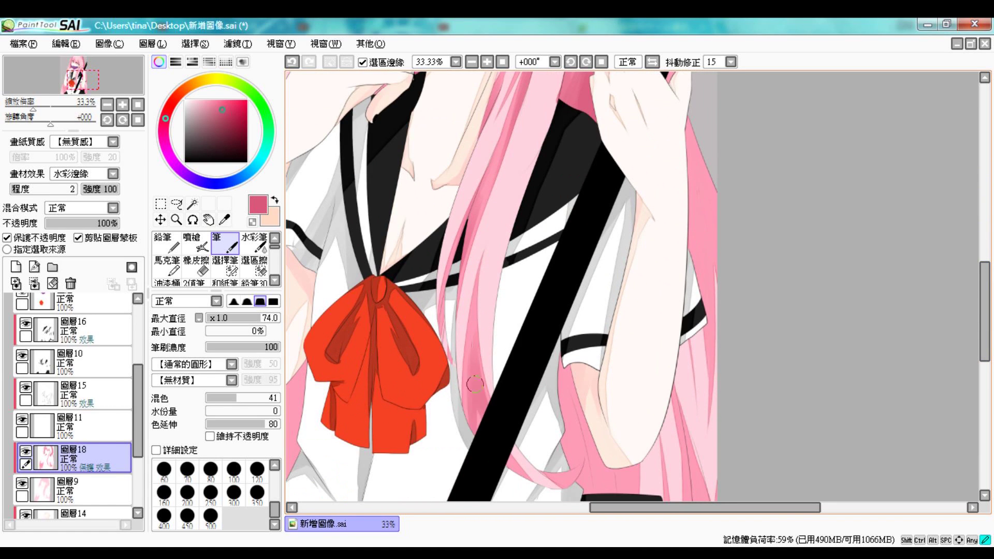
drag(572, 342, 558, 478)
drag(579, 391, 591, 492)
drag(596, 422, 602, 492)
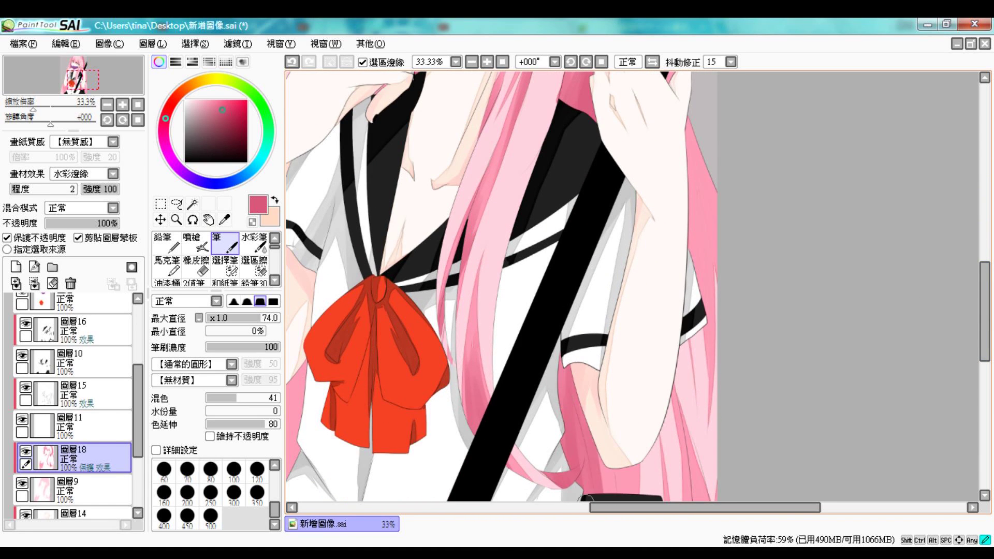
Darken the hair along the illustration's right edge with rose streaks, from above the sleeve down beside the skirt
drag(682, 119, 696, 287)
drag(699, 147, 711, 319)
drag(688, 168, 710, 259)
scroll(706, 223, down, 2)
drag(701, 122, 712, 223)
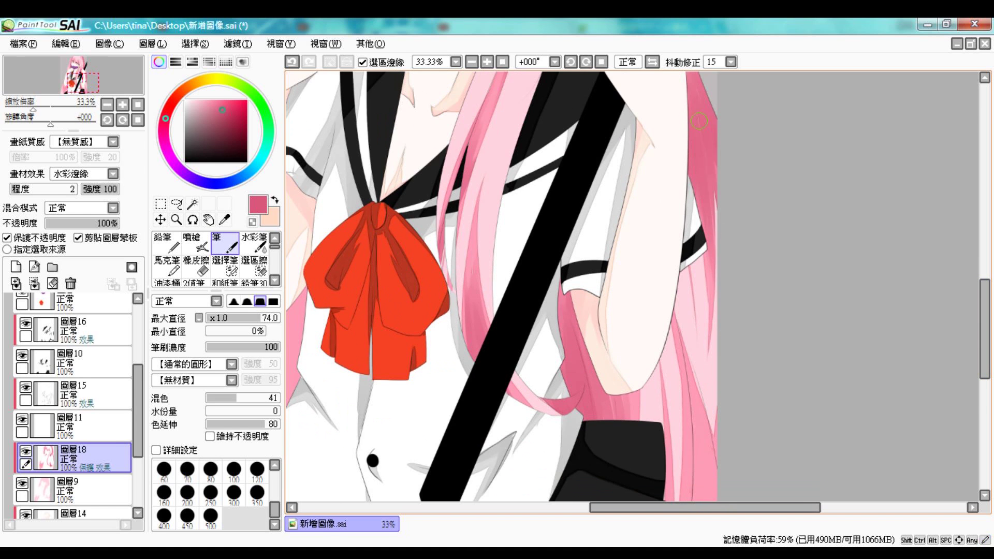
scroll(707, 223, down, 3)
drag(688, 297, 707, 438)
Add darker rose shadow streaks to the lower left hair behind the bent arm
scroll(708, 438, up, 7)
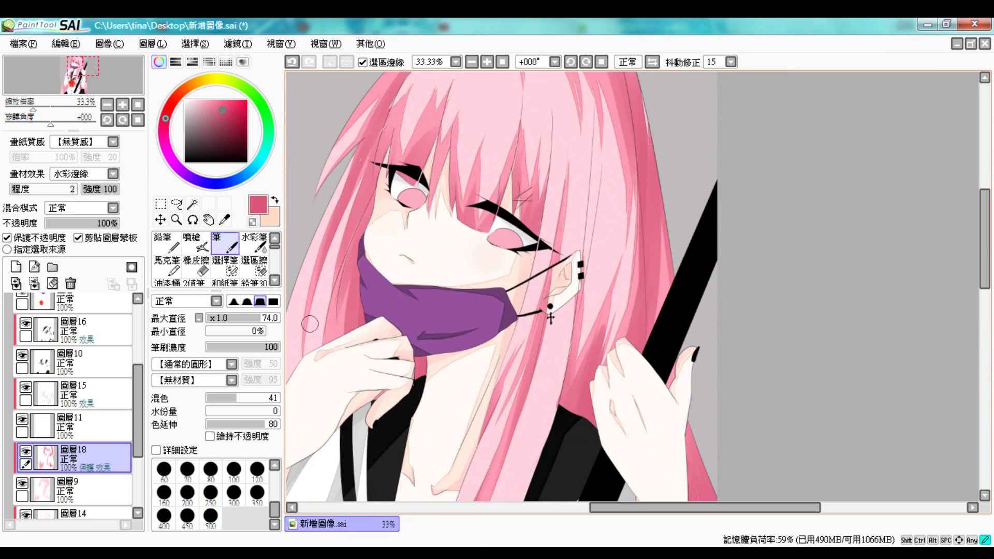
scroll(470, 251, down, 6)
drag(474, 189, 427, 370)
mouse_move(458, 201)
mouse_down()
mouse_move(393, 386)
mouse_move(383, 381)
mouse_up()
mouse_move(415, 256)
mouse_down()
mouse_move(390, 327)
mouse_move(365, 419)
mouse_up()
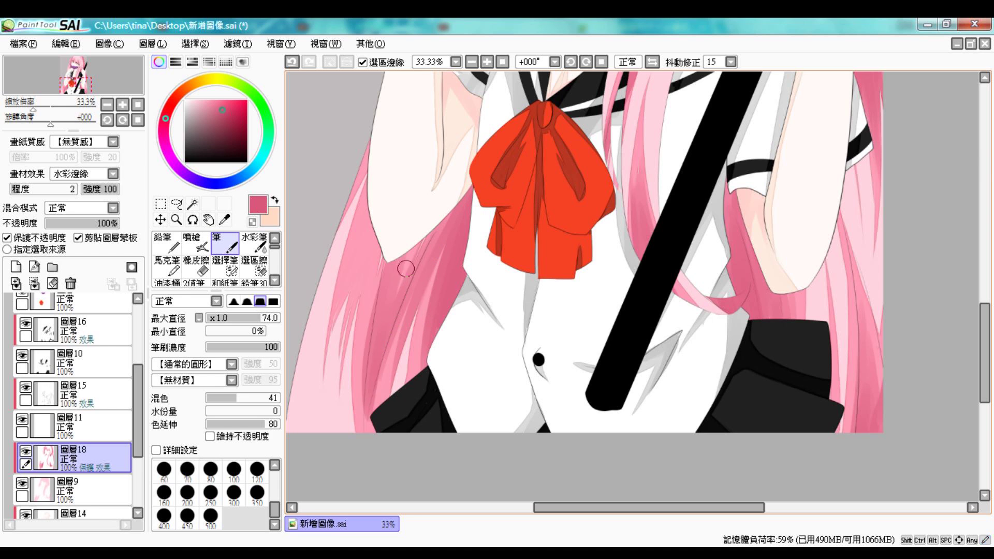
drag(381, 206, 342, 353)
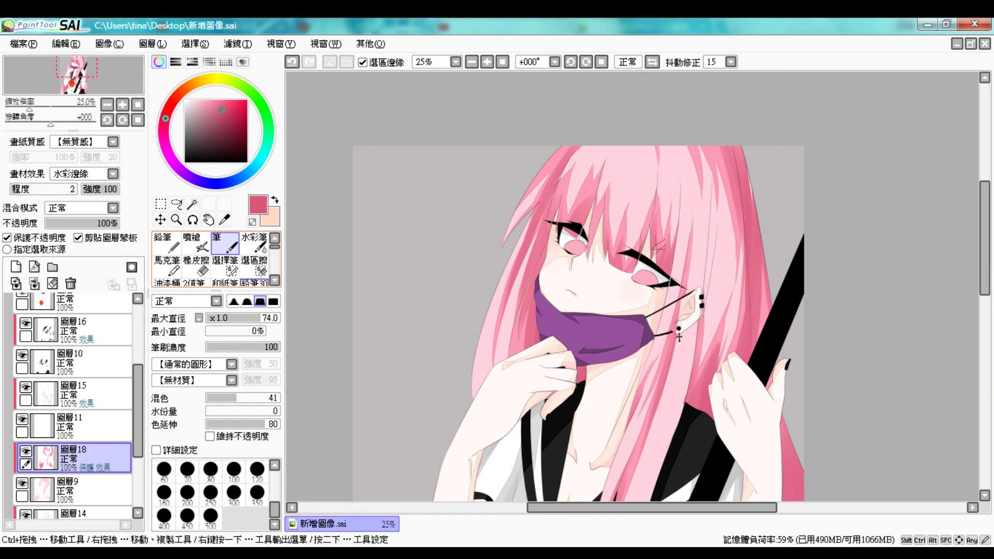
Shade the upper irises of both eyes in rose on the clipped layer 圖層19 and paint a darker oval pupil in each
click(78, 372)
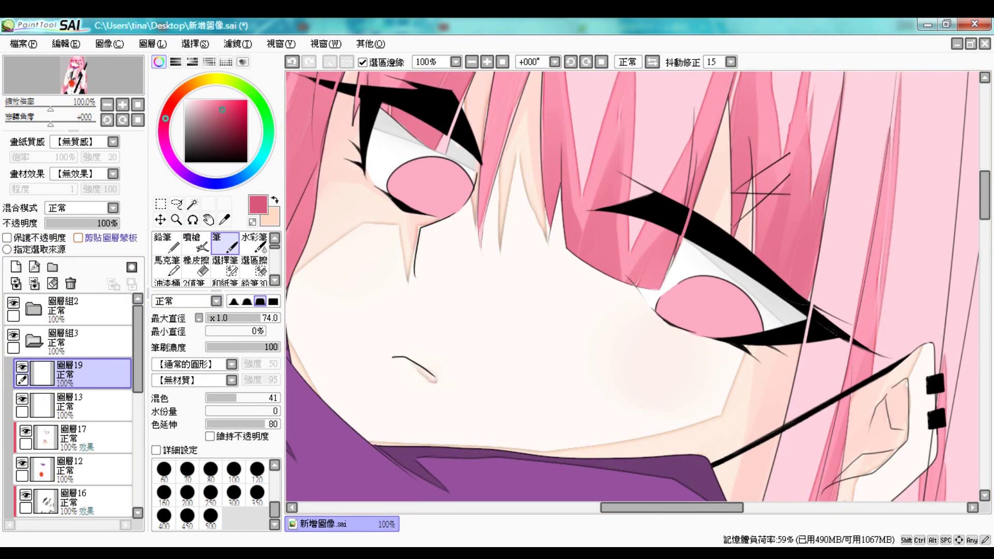
scroll(533, 244, up, 3)
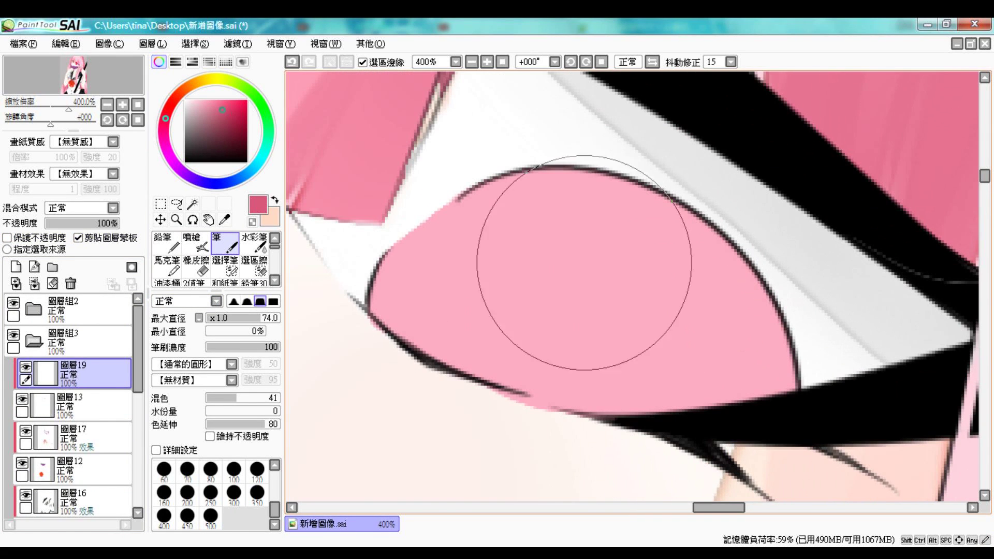
click(167, 265)
mouse_move(549, 218)
mouse_down()
mouse_move(766, 377)
mouse_move(644, 406)
mouse_up()
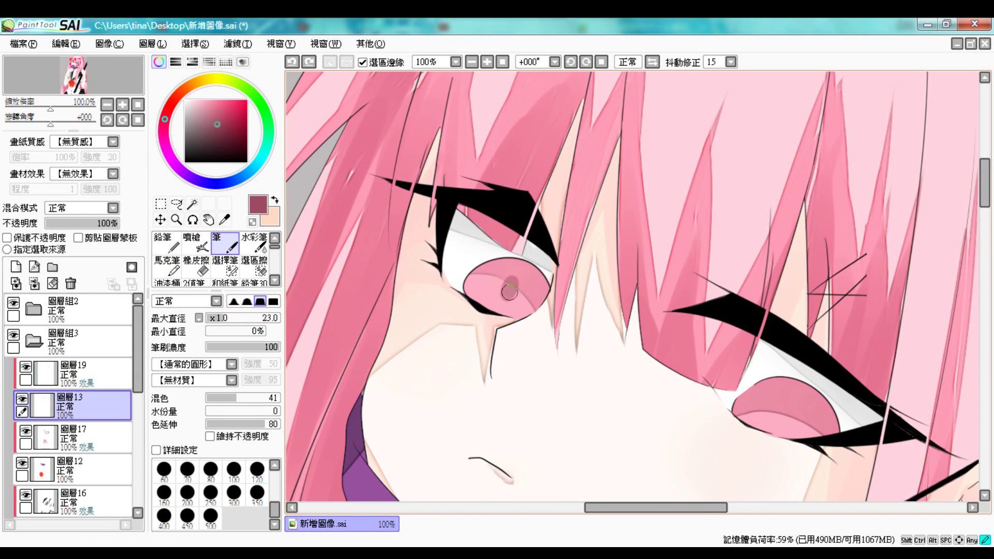
key(ctrl+z)
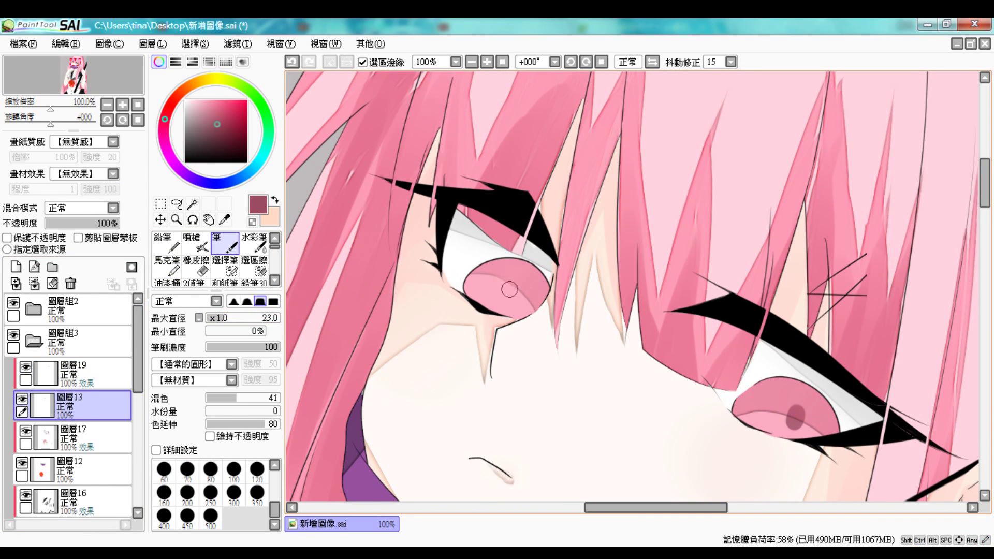
Add the clipped layer 圖層20 and shade the rim of the illustration's left iris in blended dark maroon
click(15, 267)
click(78, 238)
click(218, 132)
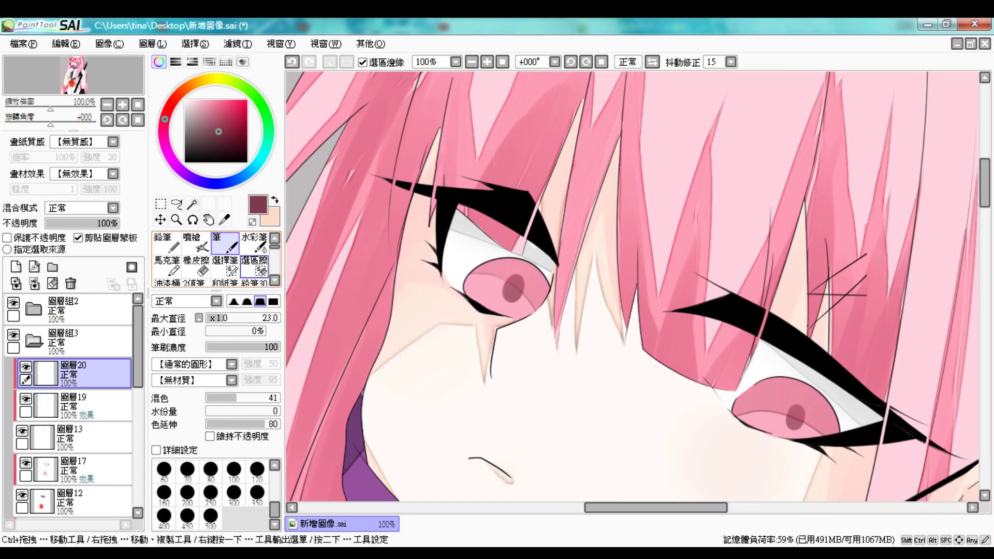
click(195, 244)
click(216, 149)
click(223, 244)
scroll(555, 388, up, 4)
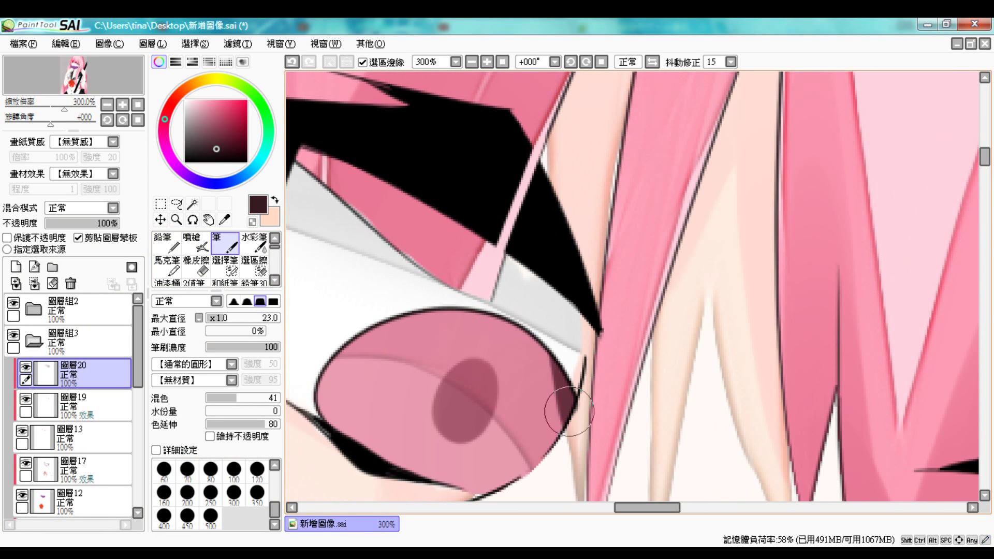
key(c)
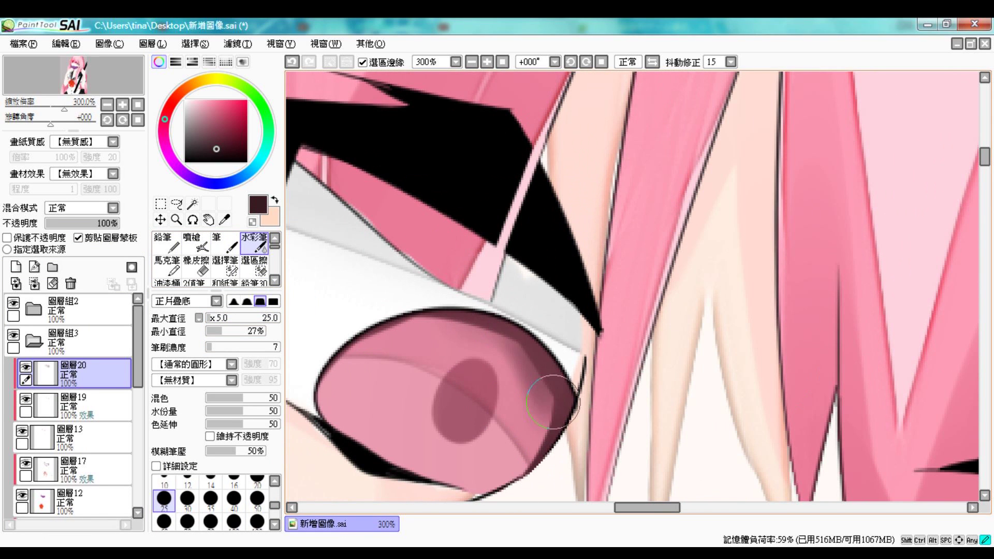
mouse_move(506, 337)
mouse_down()
mouse_move(393, 425)
mouse_move(466, 362)
mouse_move(599, 100)
mouse_up()
Shade the upper rim and corners of the illustration's right iris with blended dark maroon
key(n)
drag(482, 223, 621, 125)
key(c)
drag(490, 243, 575, 142)
drag(513, 171, 720, 119)
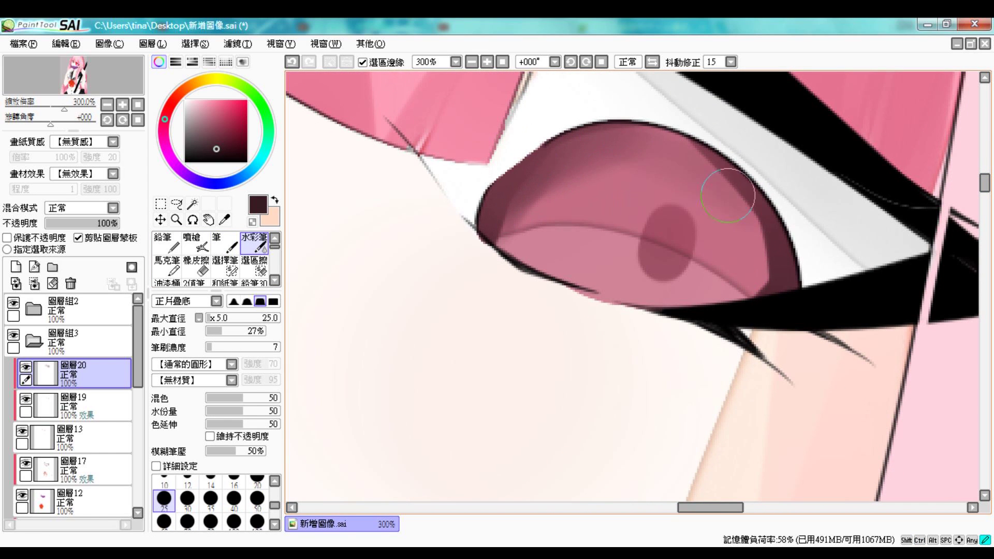
drag(797, 290, 641, 118)
scroll(621, 207, down, 1)
Paint a pale pink reflection in the lower part of both irises
drag(642, 311, 575, 264)
alt+click(573, 264)
key(n)
mouse_move(422, 270)
mouse_down()
mouse_move(374, 231)
mouse_move(352, 220)
mouse_up()
Add a layer in 發光 blend mode above 圖層20 and draw small bright highlight strokes in both lower irises with a size 8 pencil
click(16, 266)
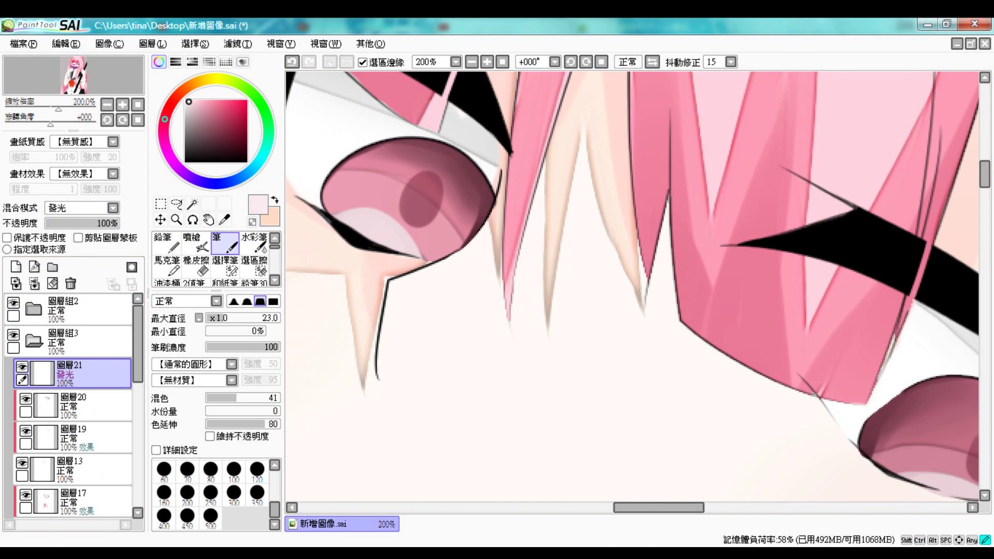
alt+click(359, 207)
key(b)
drag(913, 484, 556, 295)
scroll(666, 330, down, 3)
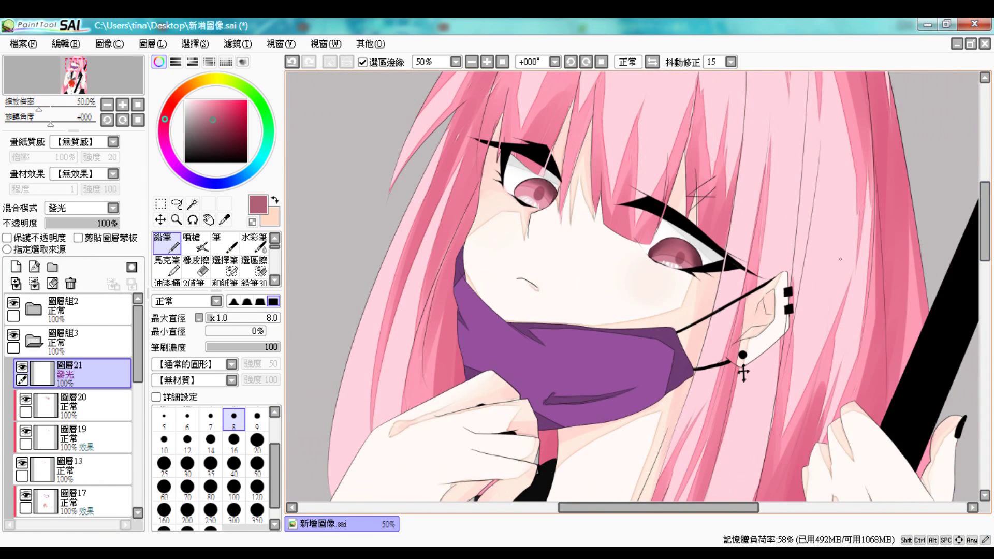
Sample a dark rose and blend more shadow into the irises on 圖層20 with the watercolour brush
scroll(674, 233, up, 4)
alt+click(673, 217)
click(72, 406)
key(c)
drag(679, 206, 497, 177)
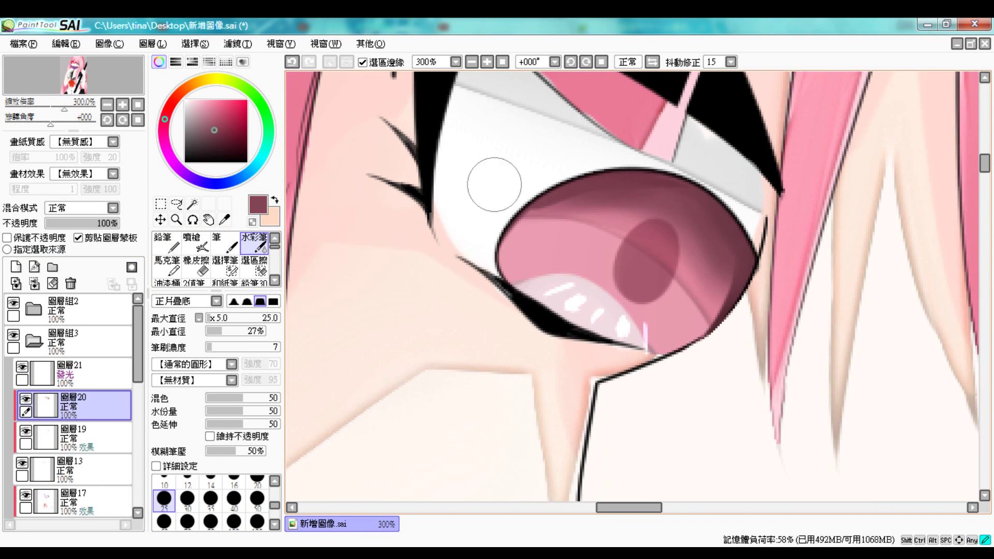
Open the folder 圖層組2 and erase stray marks on the line art layer 圖層4
scroll(497, 178, down, 7)
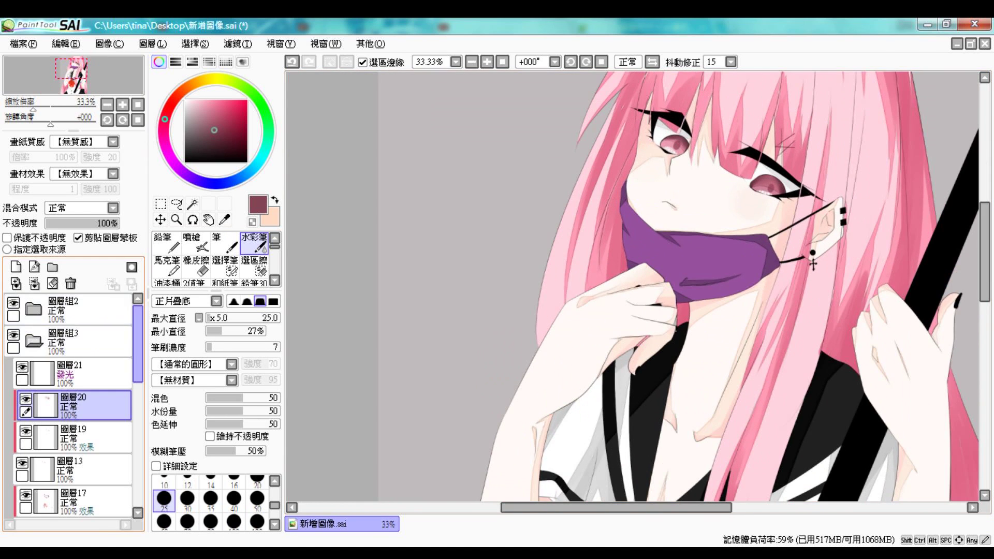
click(34, 310)
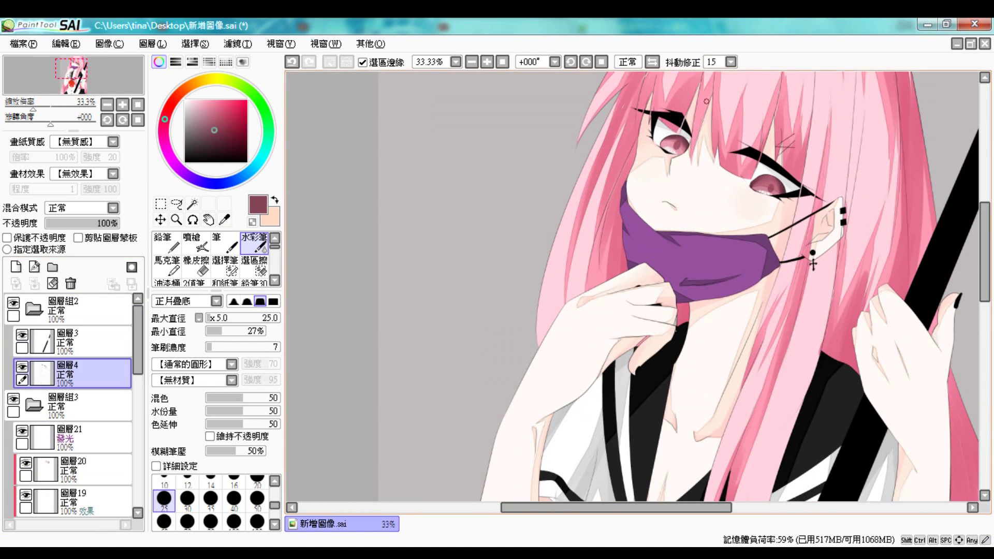
click(72, 373)
scroll(638, 292, up, 3)
key(e)
scroll(639, 293, down, 5)
drag(725, 363, 435, 275)
Add a clipped layer in 發光 blend mode and move it directly above the hair shadow layer 圖層18
click(73, 438)
click(16, 266)
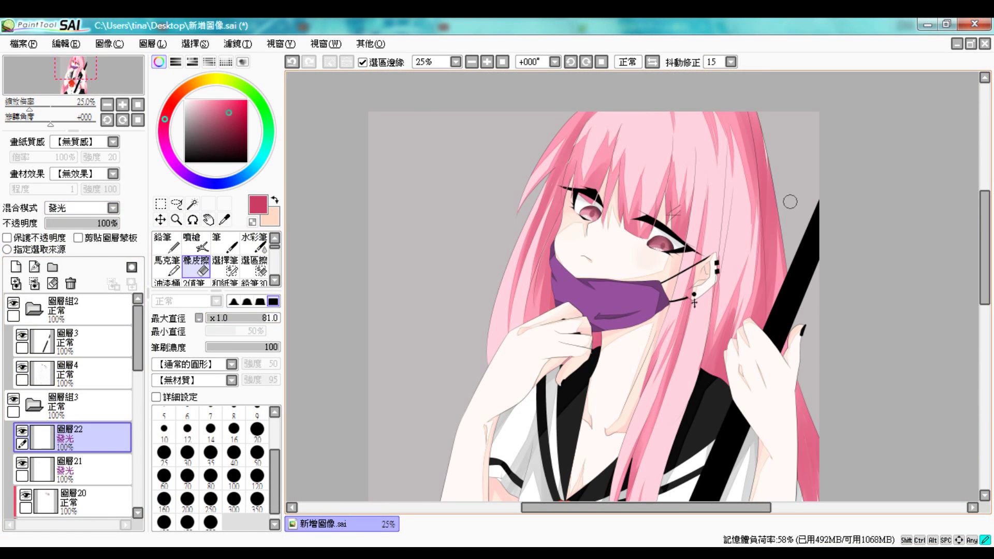
click(222, 244)
click(78, 237)
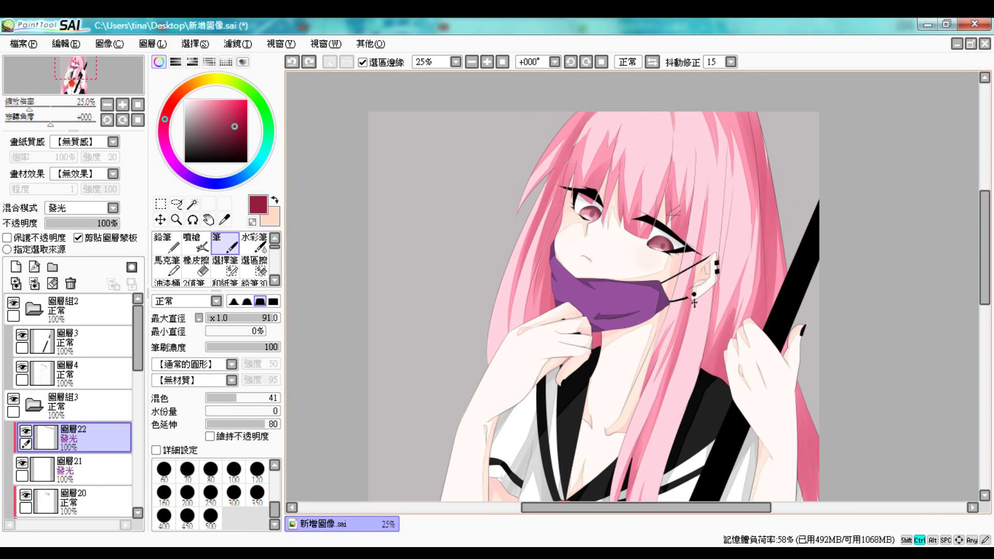
scroll(72, 404, down, 3)
mouse_move(78, 339)
mouse_down()
mouse_move(77, 510)
mouse_move(78, 401)
mouse_move(77, 463)
mouse_up()
key(e)
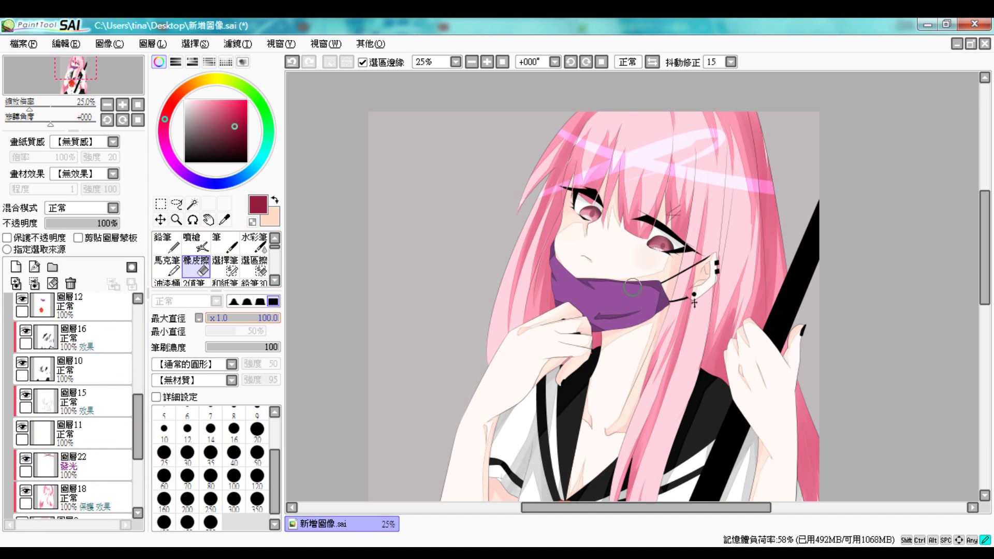
key(n)
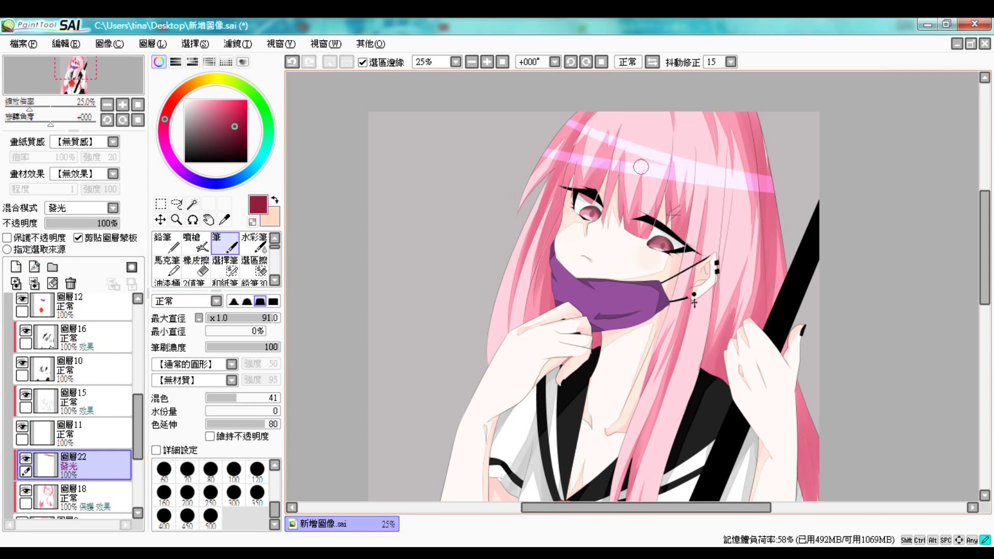
key(ctrl+z)
Paint a soft glow band across the bangs in dark maroon and erase its edges into separate highlight patches
click(232, 148)
drag(771, 194, 518, 142)
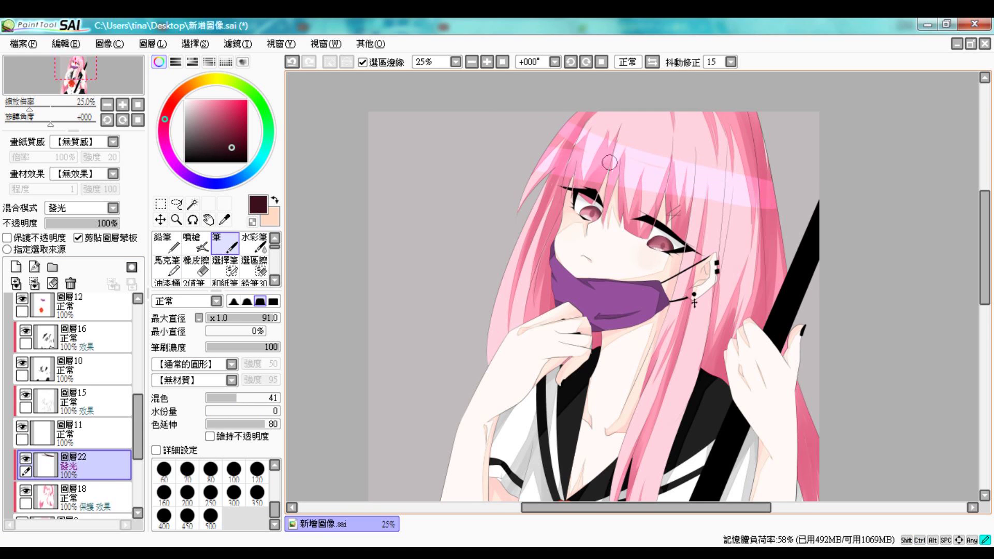
key(e)
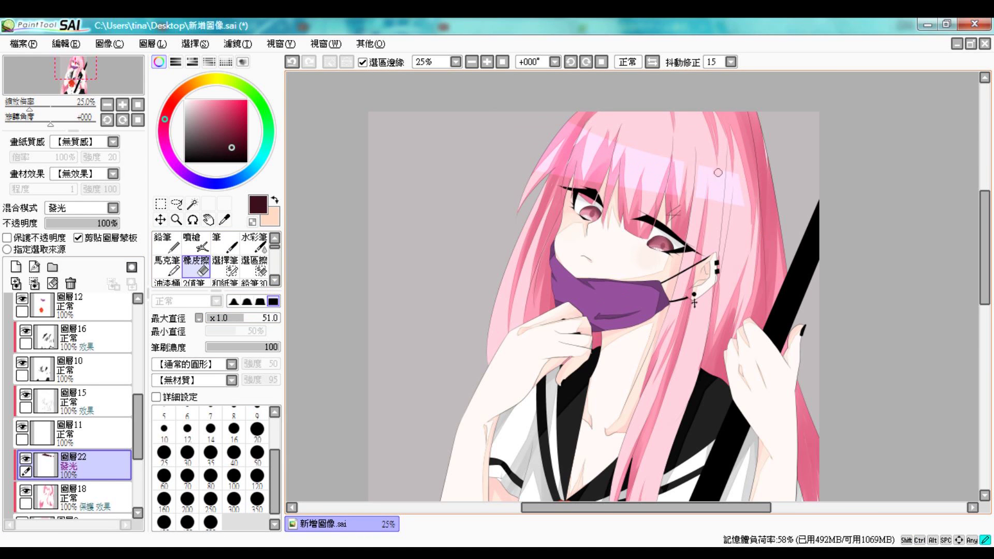
Paint matching glow patches on the lower left hair and the strand over the collar, trimming their edges with the eraser
scroll(976, 239, down, 5)
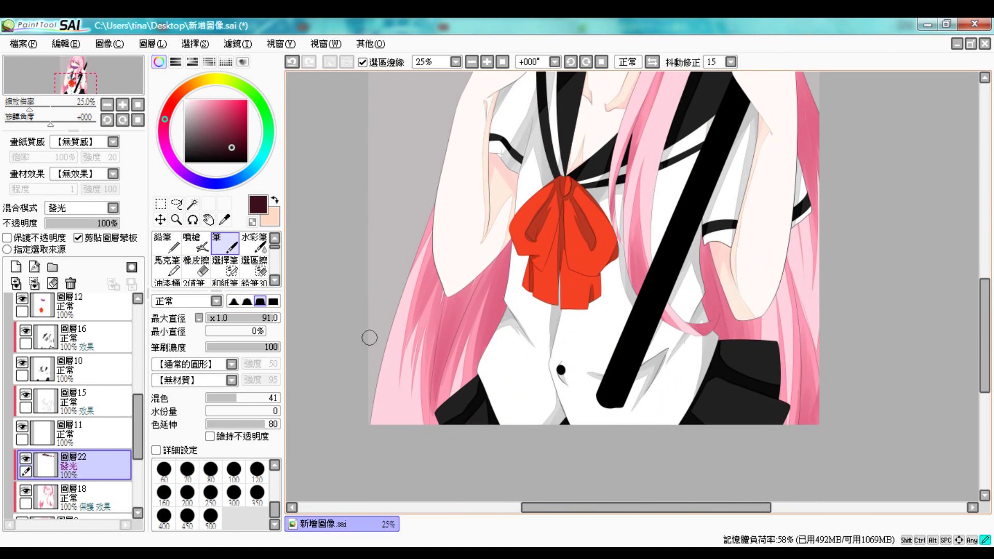
scroll(594, 286, up, 5)
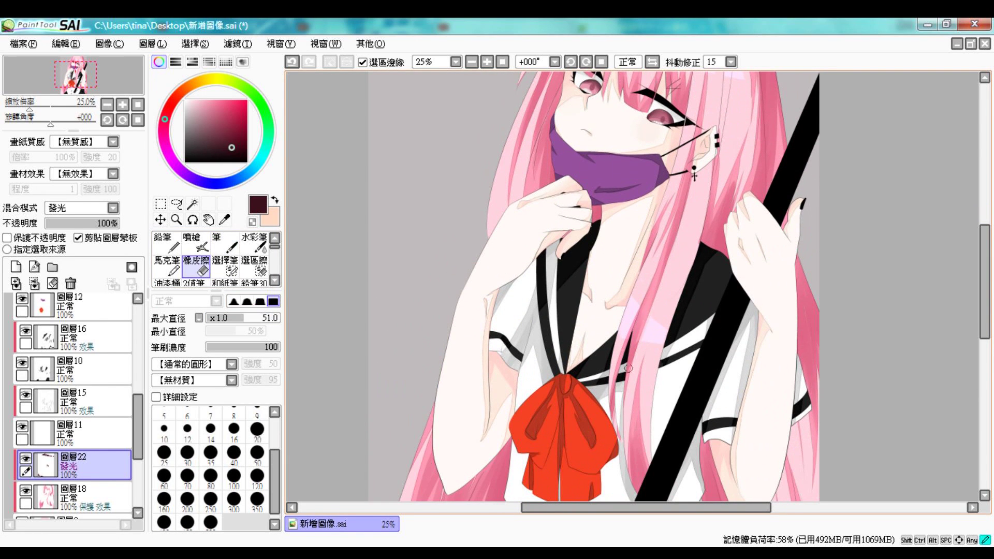
scroll(666, 310, up, 3)
scroll(72, 404, up, 2)
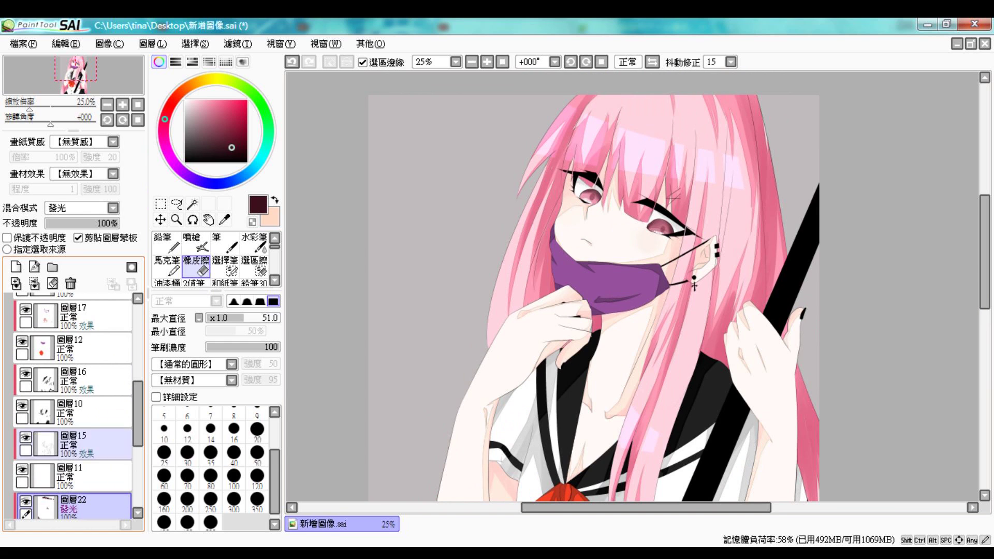
Choose a brighter rose and draw small outlined highlight shapes on the bangs and the hair above the ear with a size 20 pencil
click(220, 113)
click(217, 243)
scroll(618, 173, up, 2)
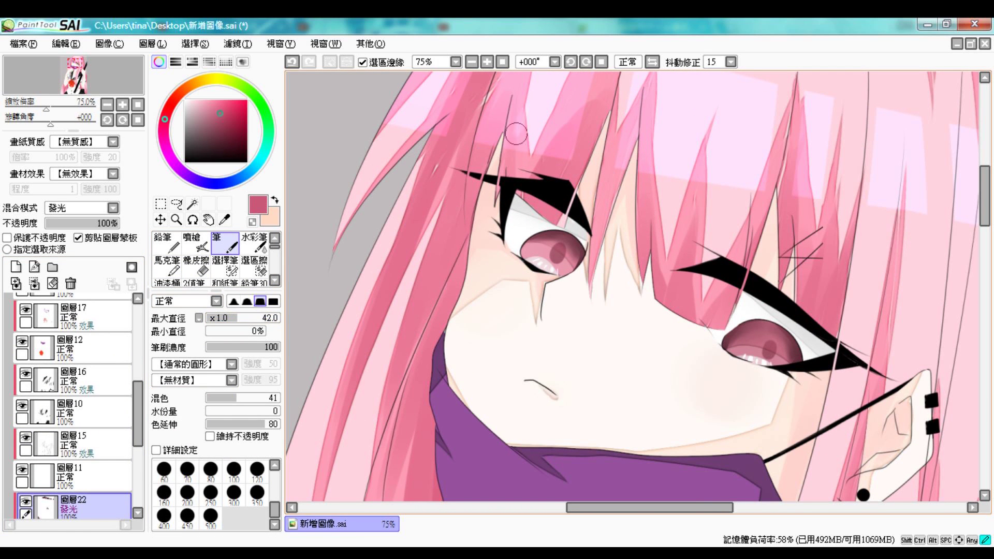
key(n)
drag(518, 104, 538, 148)
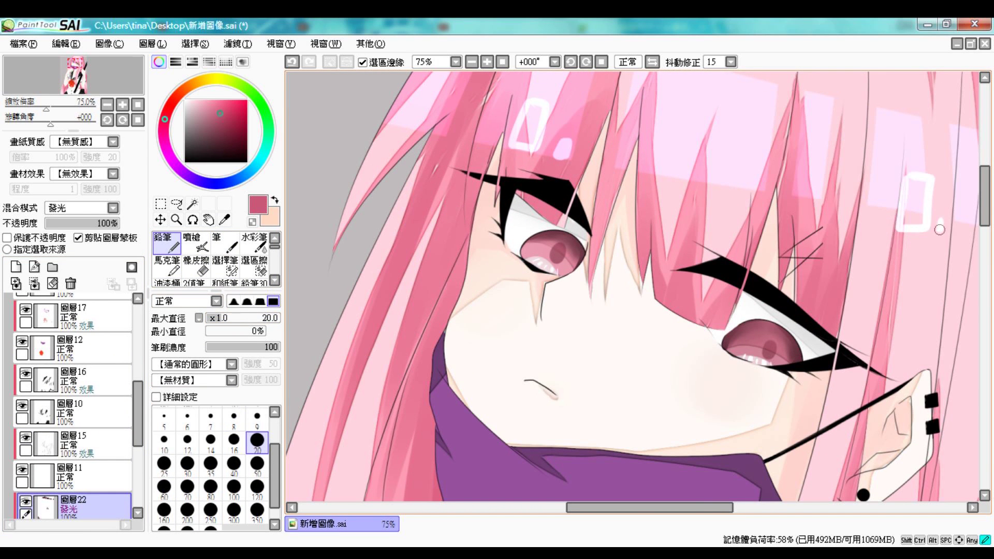
Draw small bright outlined highlight shapes over the glow patch on the lower left hair
scroll(714, 148, down, 2)
scroll(430, 179, up, 2)
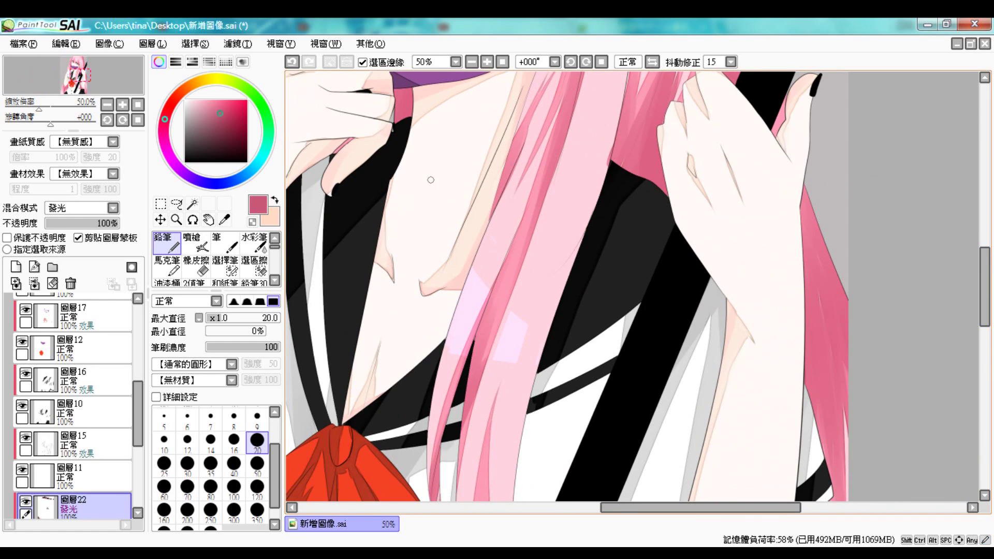
scroll(472, 335, down, 5)
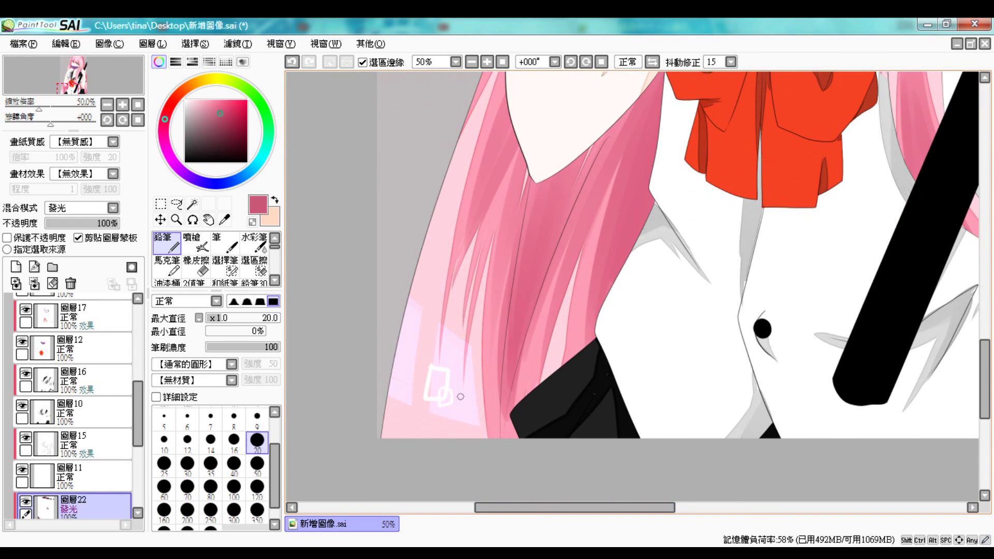
scroll(460, 397, down, 3)
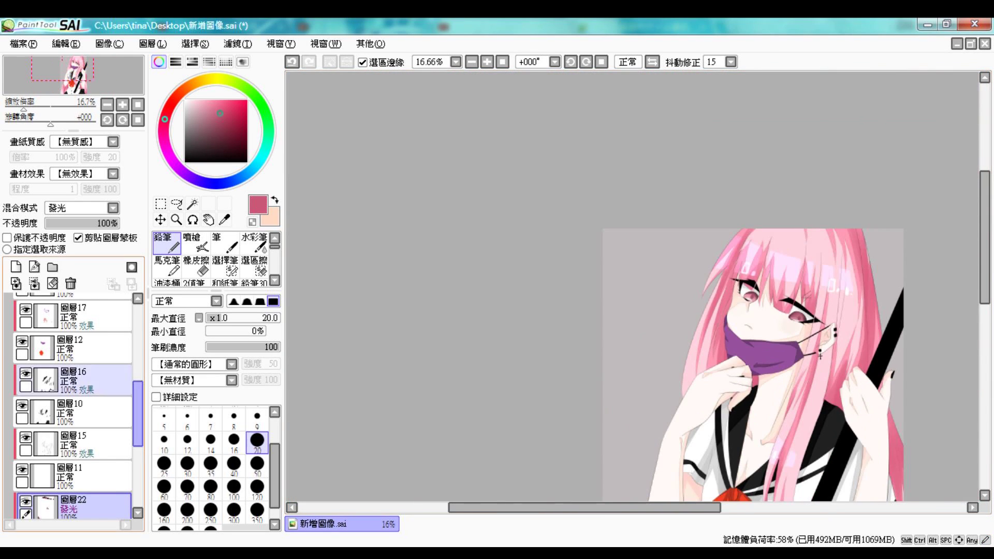
Draw a white highlight across the upper edge of the iris on glow layer 圖層21 with a size 7 pencil
scroll(771, 303, up, 7)
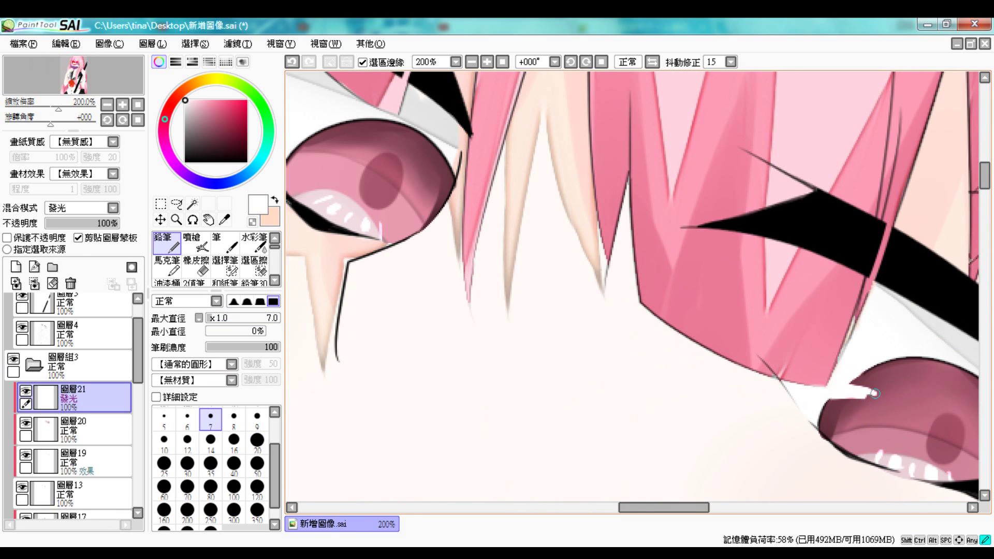
scroll(867, 391, down, 3)
scroll(73, 404, up, 3)
Sample the mauve of the iris and touch up its shading on 圖層20 with a size 42 brush
click(73, 374)
key(e)
scroll(567, 190, down, 2)
scroll(674, 321, up, 5)
alt+click(689, 330)
key(n)
click(72, 469)
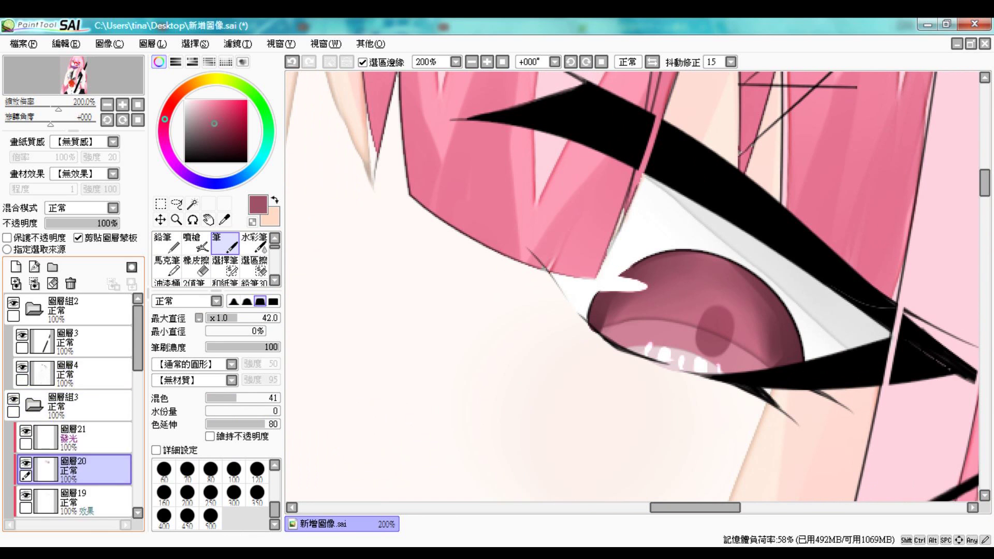
Merge the eye detail layers 圖層20 and 圖層19 down into the eye layer 圖層13
scroll(72, 407, down, 3)
click(72, 382)
key(ctrl+z)
scroll(725, 319, down, 3)
scroll(724, 319, up, 4)
click(94, 318)
scroll(73, 404, up, 2)
key(ctrl+e)
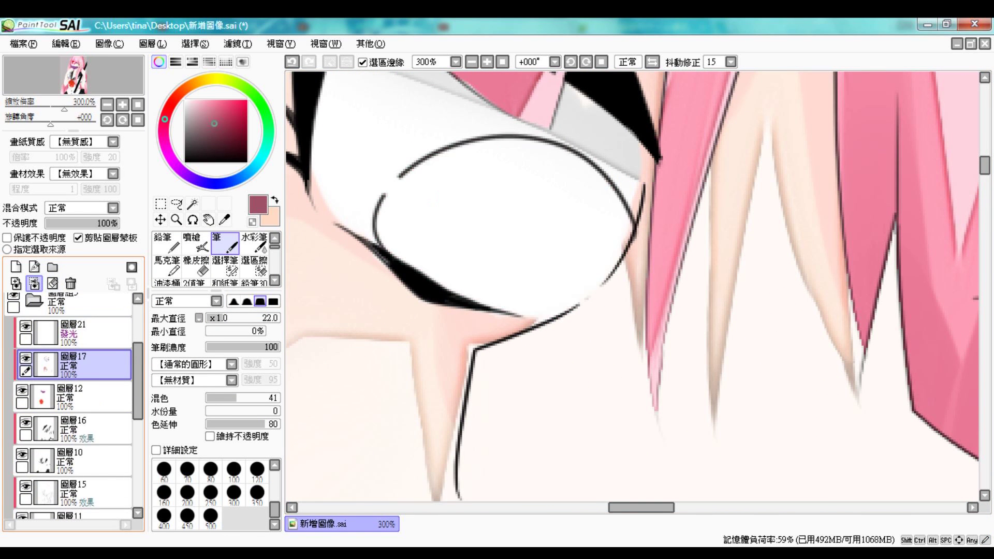
key(ctrl+e)
Select the inner iris of the left-hand eye with the selection pen and apply a transform to it
click(225, 265)
mouse_move(493, 187)
mouse_down()
mouse_move(466, 269)
mouse_move(533, 226)
mouse_move(580, 259)
mouse_up()
key(ctrl+t)
click(216, 470)
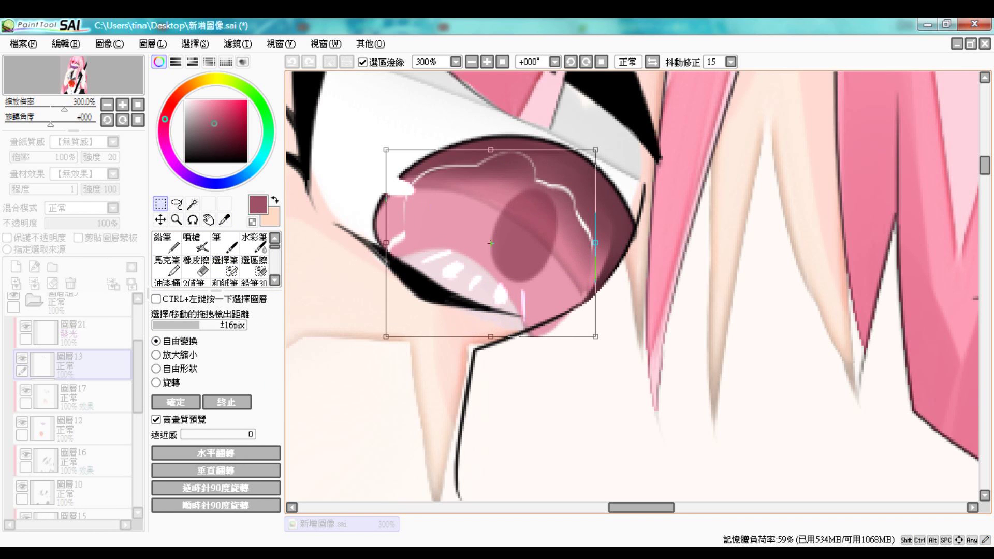
key(Return)
Paint over the white seam around the transformed iris with sampled mauve and pink tones using a size 22 brush
key(e)
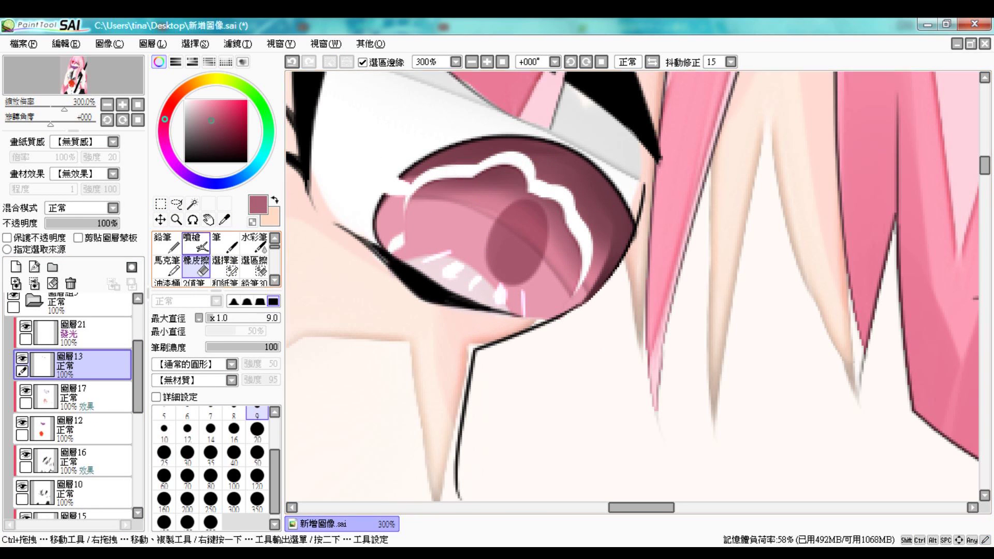
key(b)
alt+click(456, 171)
mouse_move(409, 186)
mouse_down()
mouse_move(501, 166)
mouse_move(537, 185)
mouse_move(579, 255)
mouse_move(577, 292)
mouse_up()
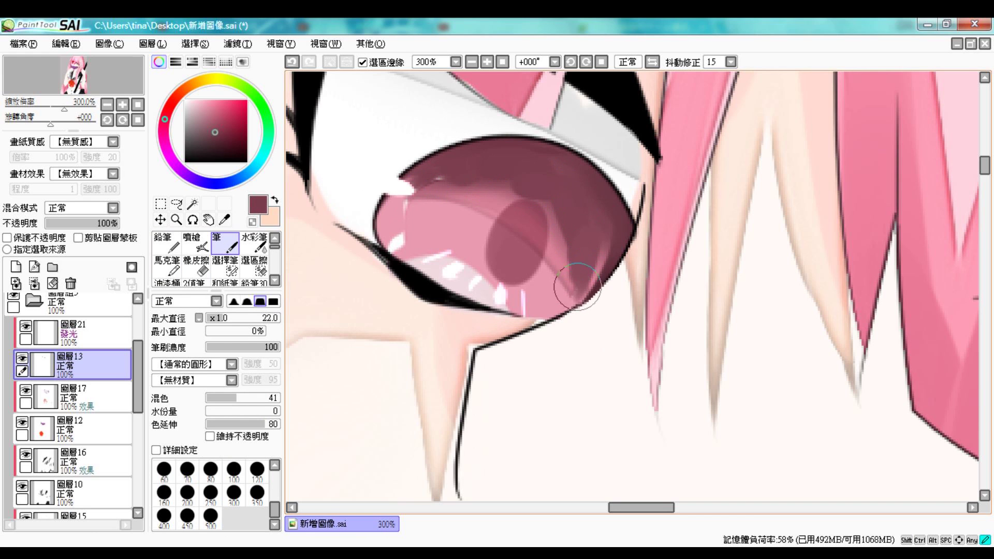
alt+click(572, 195)
drag(541, 129, 445, 135)
key(ctrl+z)
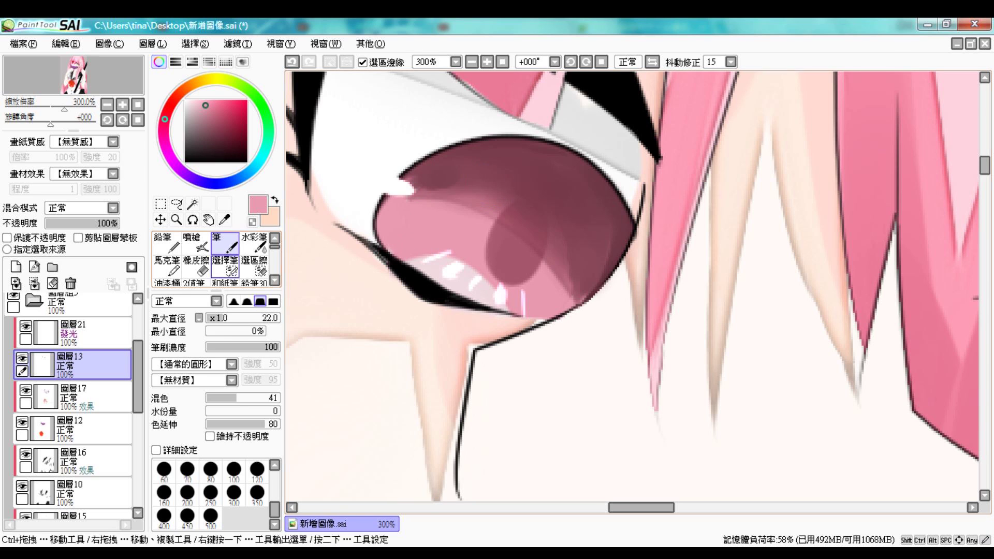
Protect the opacity of the merged eye layer and refine the left-hand iris's upper shadow with sampled dark tones
click(254, 243)
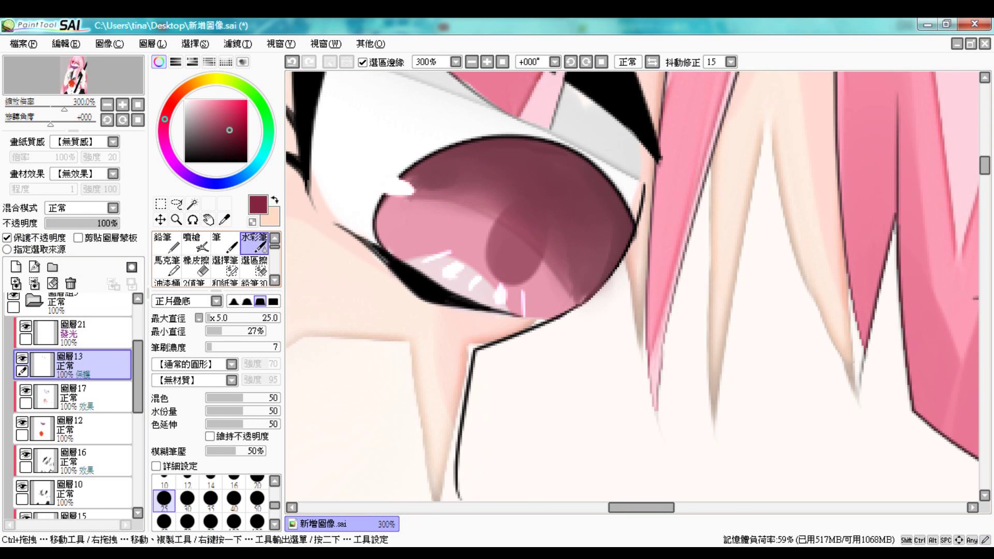
click(225, 243)
alt+click(412, 165)
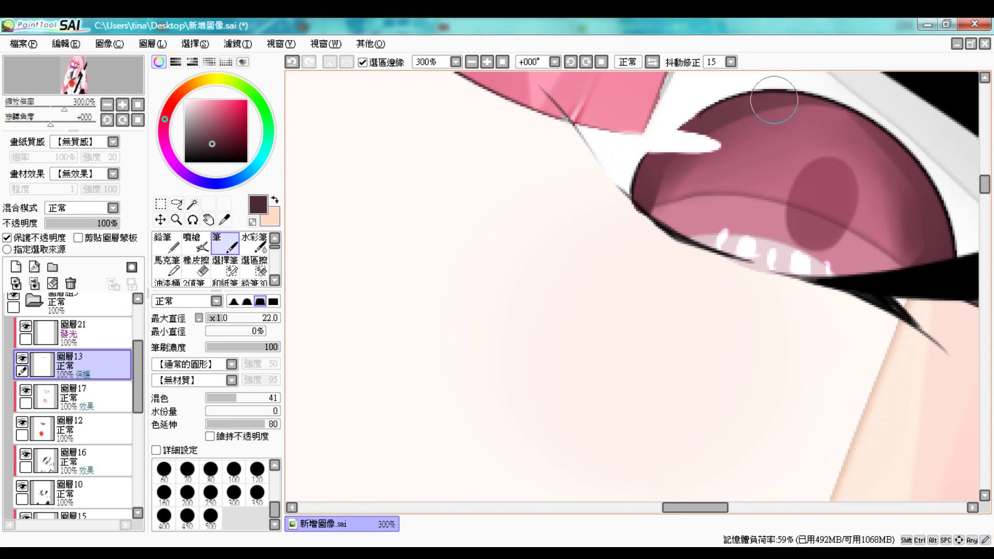
Shade the iris and pupil of the right-hand eye in dark maroon with a size 22 brush, undoing the last stroke
mouse_move(770, 93)
mouse_down()
mouse_move(897, 169)
mouse_move(753, 146)
mouse_move(870, 188)
mouse_move(885, 170)
mouse_move(822, 199)
mouse_move(831, 187)
mouse_move(809, 216)
mouse_up()
alt+click(755, 133)
key(ctrl+z)
scroll(913, 383, down, 5)
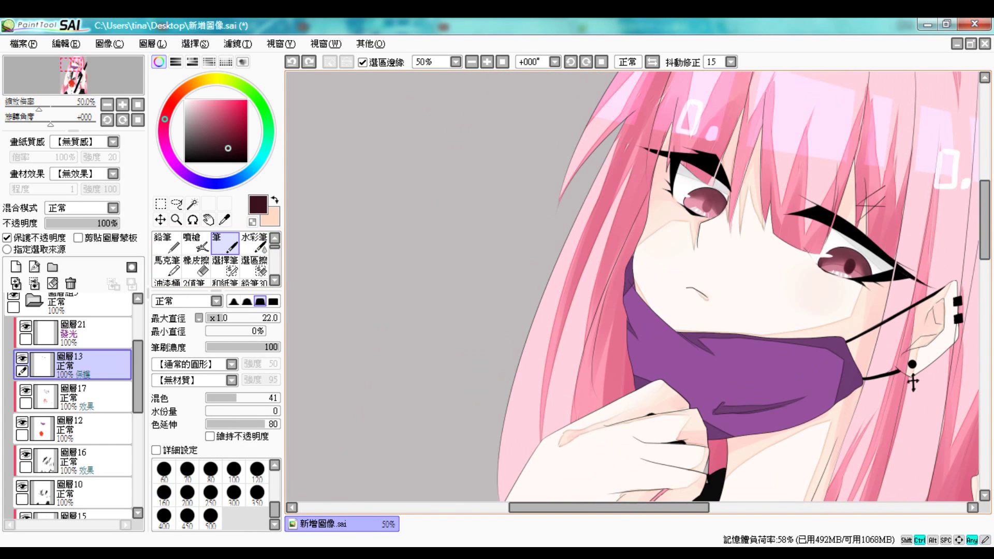
scroll(913, 383, down, 3)
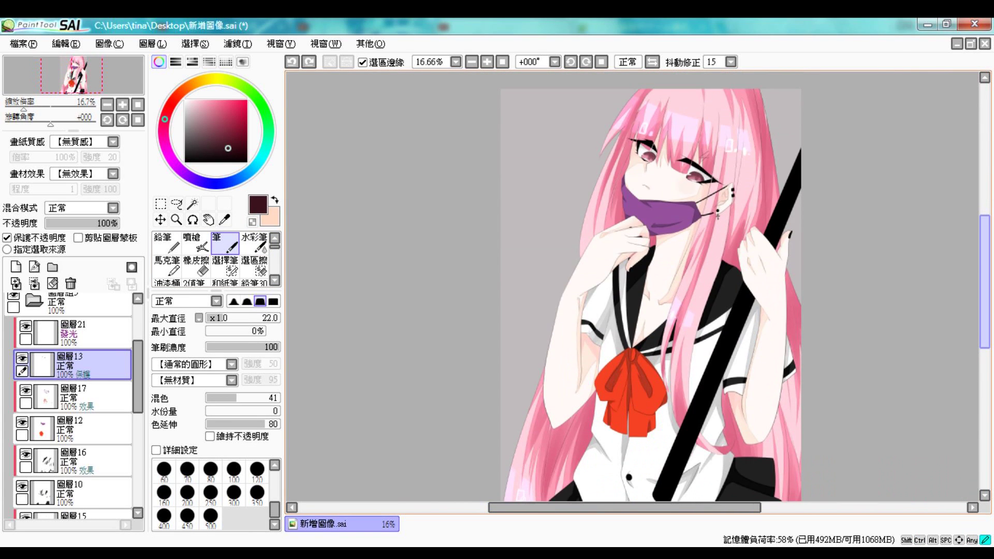
Reshape the left-hand eye's upper lash line on 圖層4 in black with a size 14 brush and trim it with the eraser
scroll(644, 150, up, 7)
ctrl+click(601, 207)
alt+click(615, 204)
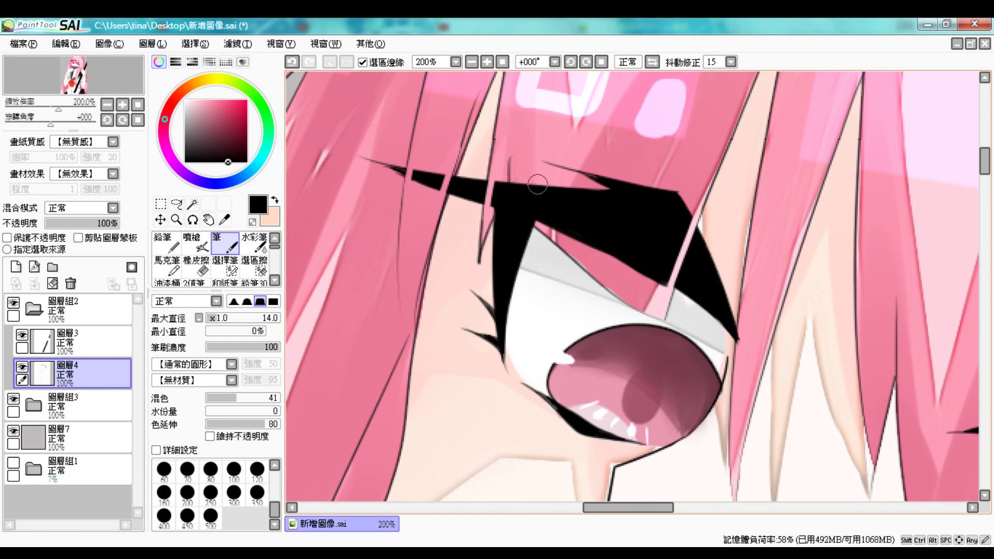
key(ctrl+z)
key(e)
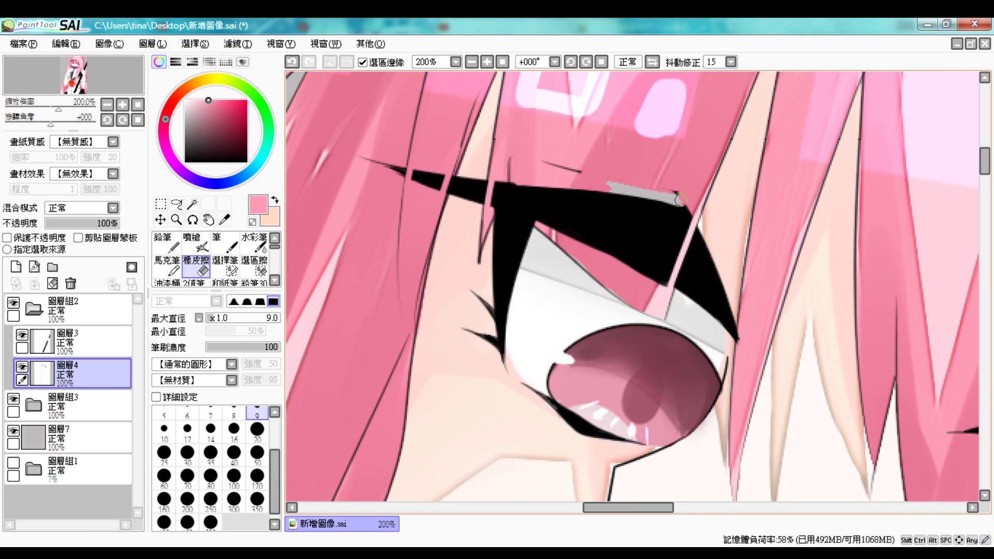
key(b)
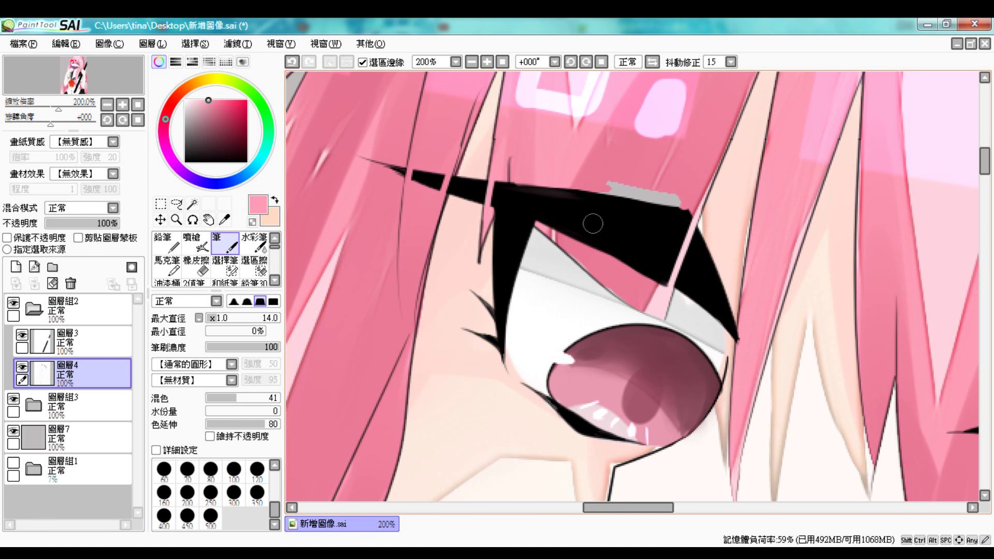
Thicken the upper lash line of the right-hand eye in black with a size 14 brush and clean its edge
scroll(550, 179, down, 3)
scroll(638, 222, up, 3)
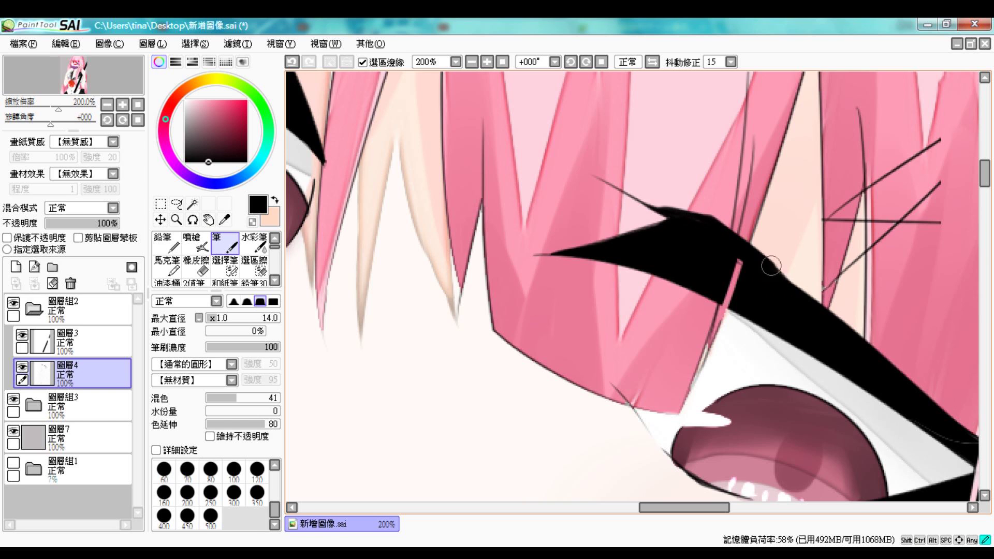
key(e)
scroll(713, 322, down, 3)
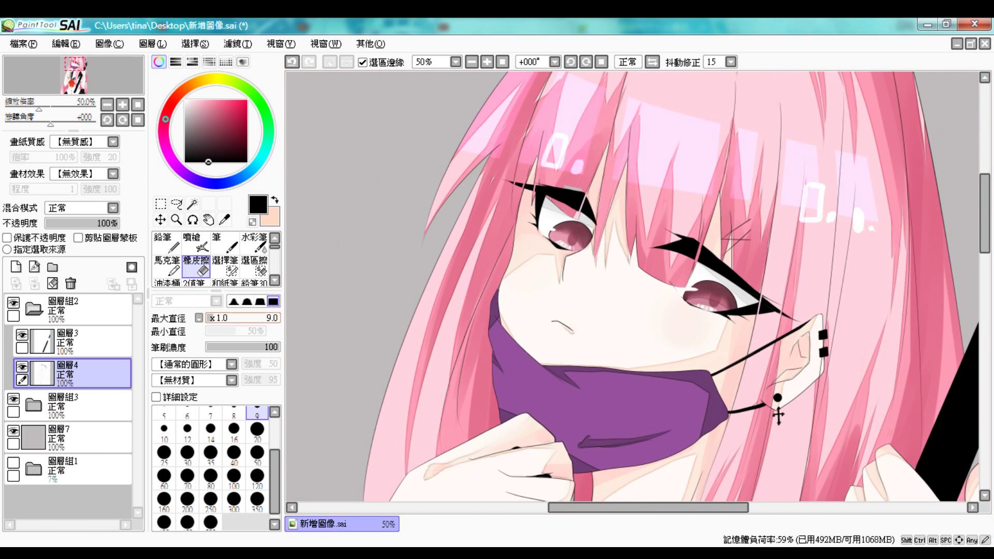
Fill the bare gap above the left-hand lash line with sampled hair pink on 圖層18 using a size 14 brush
click(78, 445)
scroll(717, 151, up, 3)
alt+click(718, 151)
key(b)
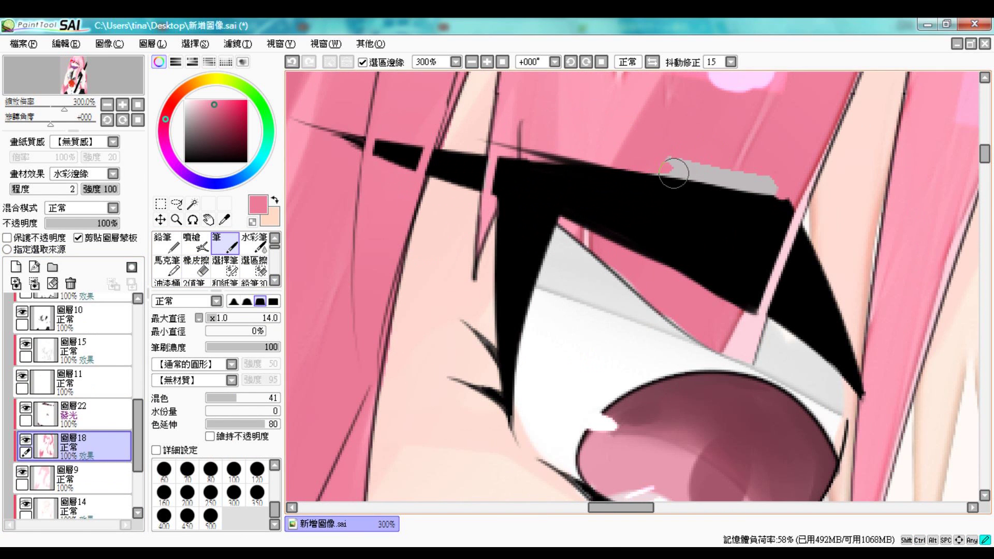
ctrl+shift+click(682, 171)
Draw thin rose eyebrows above both eyes on 圖層4 with a size 9 brush
scroll(761, 189, down, 8)
scroll(815, 251, up, 5)
ctrl+shift+click(816, 251)
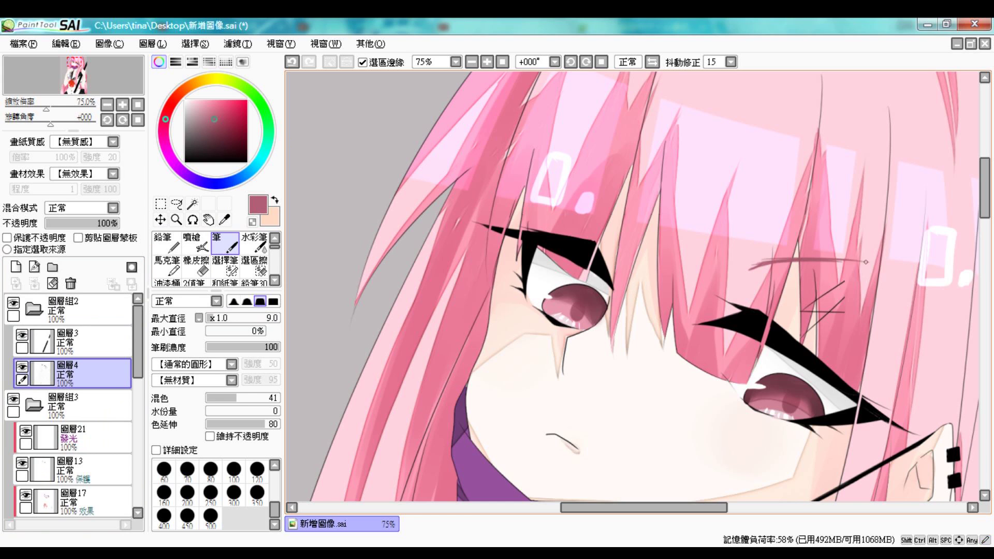
drag(803, 222, 727, 139)
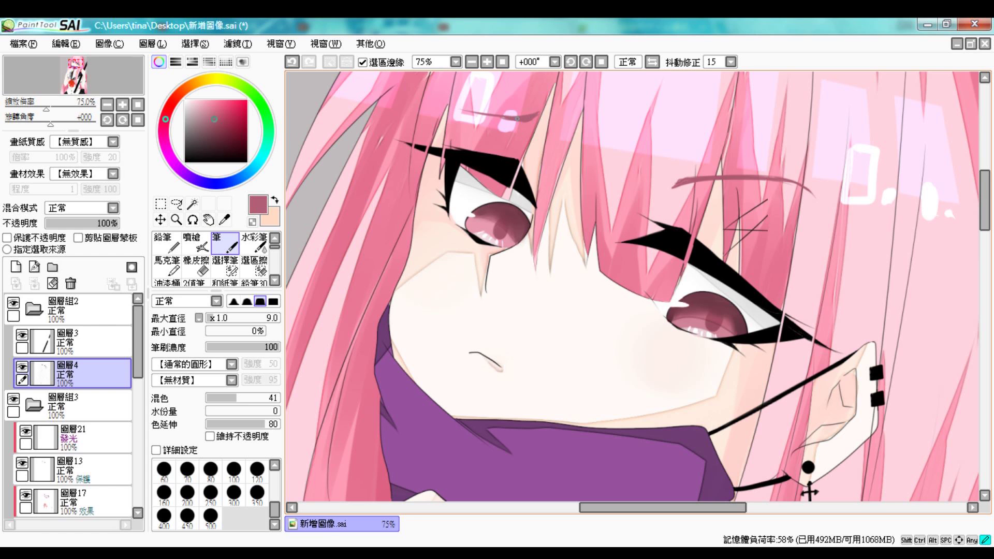
scroll(809, 492, down, 6)
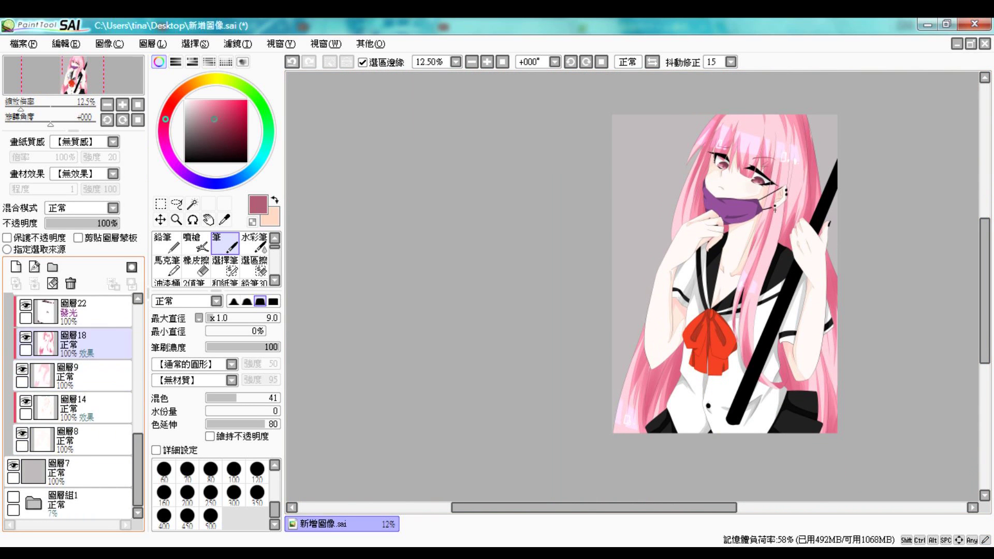
Add a clipped layer above 圖層18 and paint the lower hair ends light orange with a size 350 brush
scroll(72, 404, up, 4)
click(77, 462)
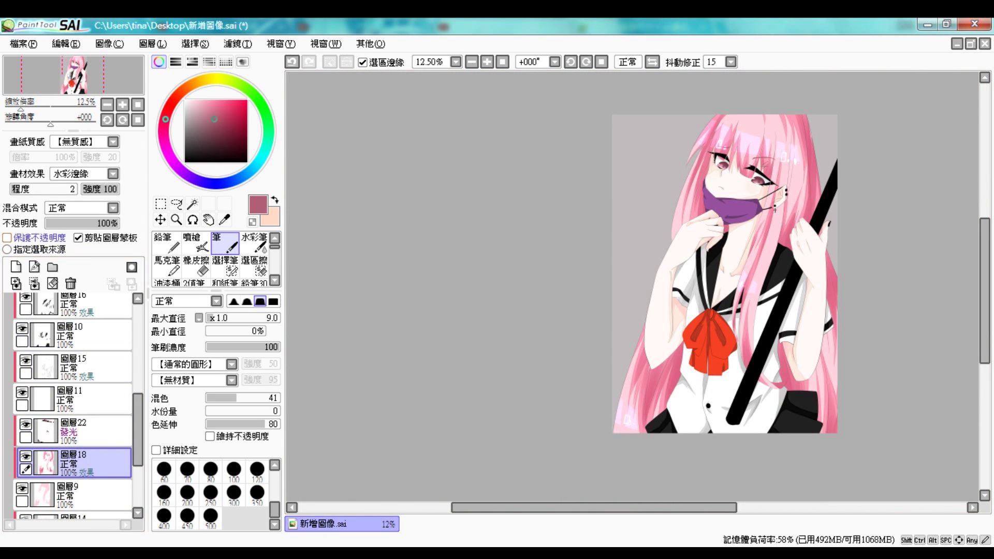
key(ctrl+shift+n)
click(196, 83)
click(215, 100)
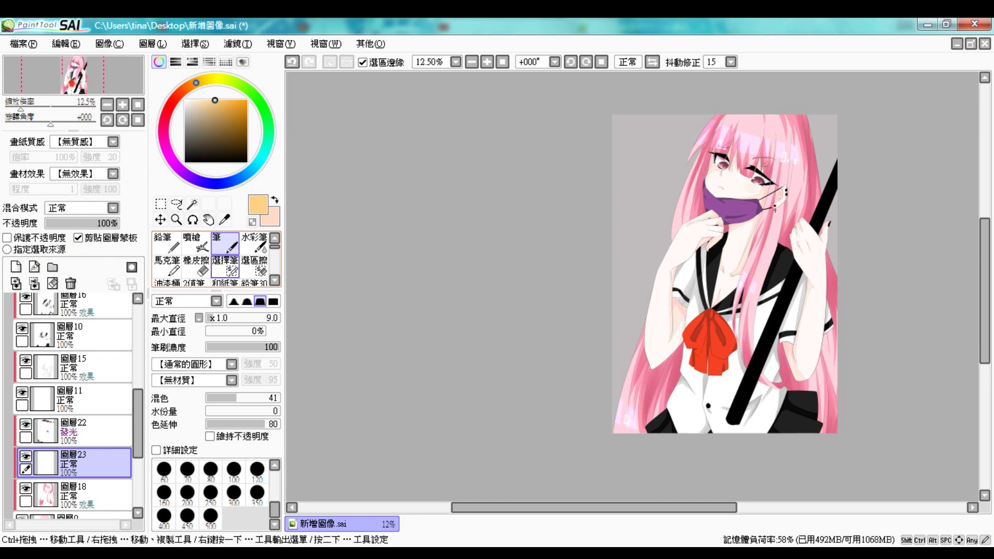
click(257, 493)
drag(622, 357, 643, 415)
drag(647, 331, 668, 409)
drag(824, 373, 789, 396)
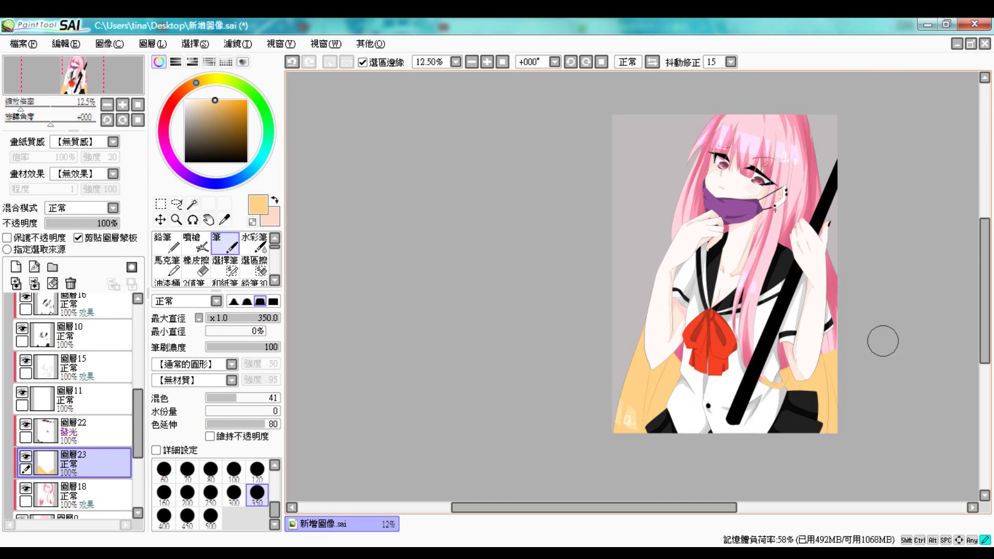
Set the orange layer's blend mode to 正片疊底 and blend the colour into the pink hair with a size 315 watercolour brush
click(113, 207)
click(67, 223)
click(254, 242)
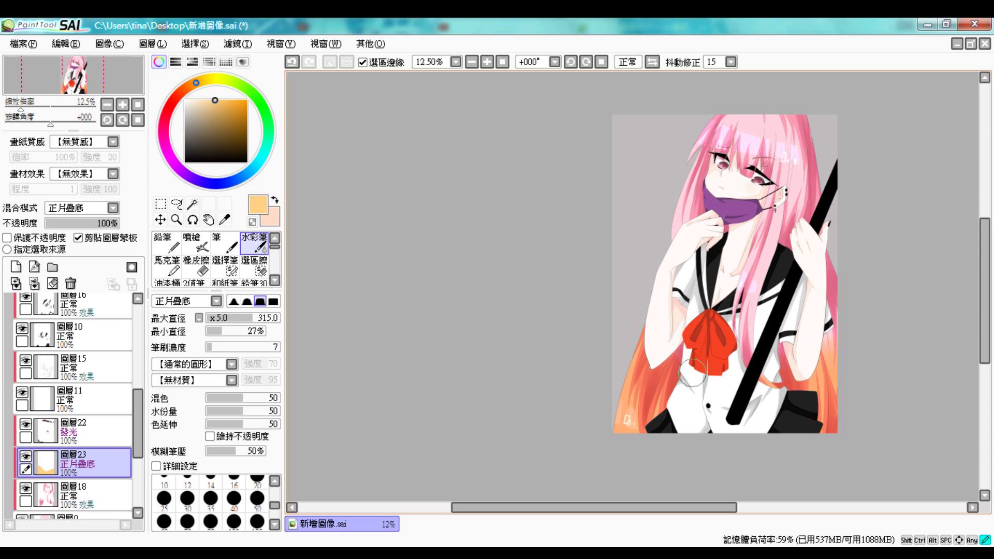
Paint a long streak down the hair beside the ear in the mask's purple with a size 350 brush and soften its edges
alt+click(758, 207)
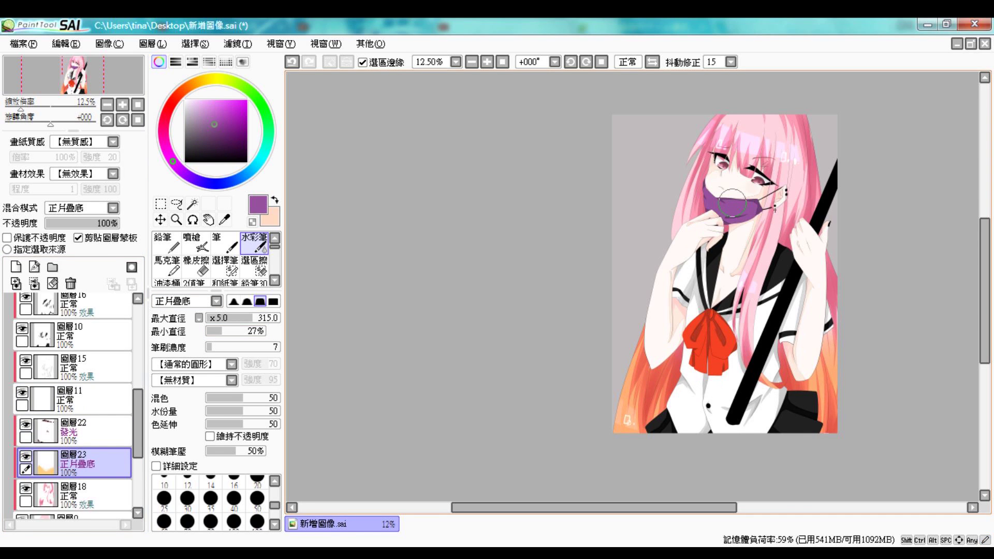
key(n)
drag(775, 115, 757, 254)
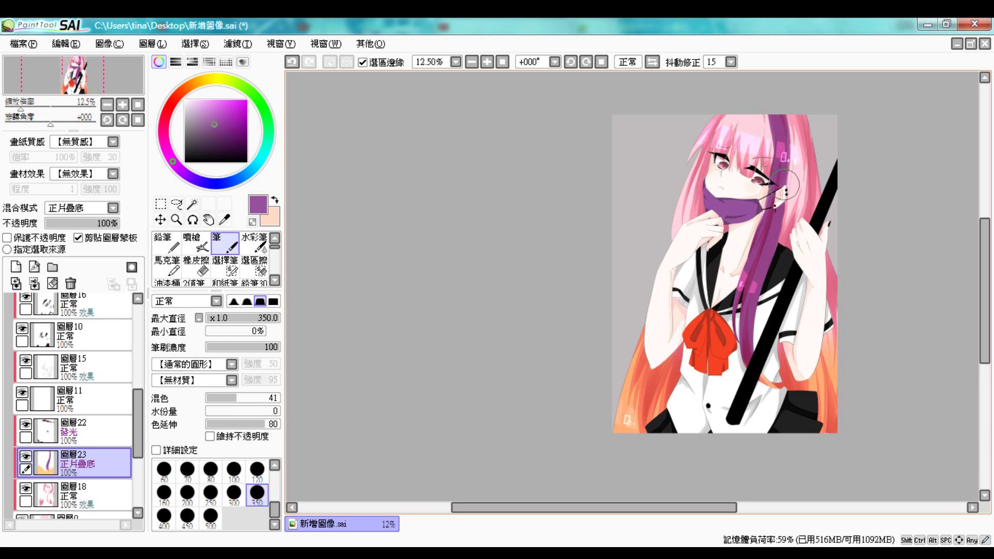
key(c)
scroll(763, 97, up, 4)
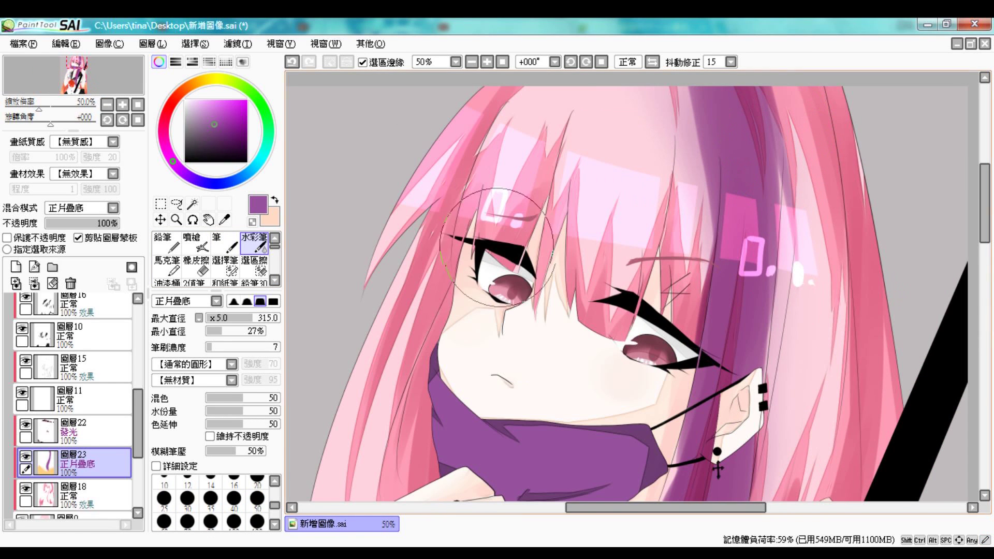
Trim the inner edge of the purple streak with a size 52 eraser and retouch it with a size 54 brush
key(e)
drag(672, 92, 691, 286)
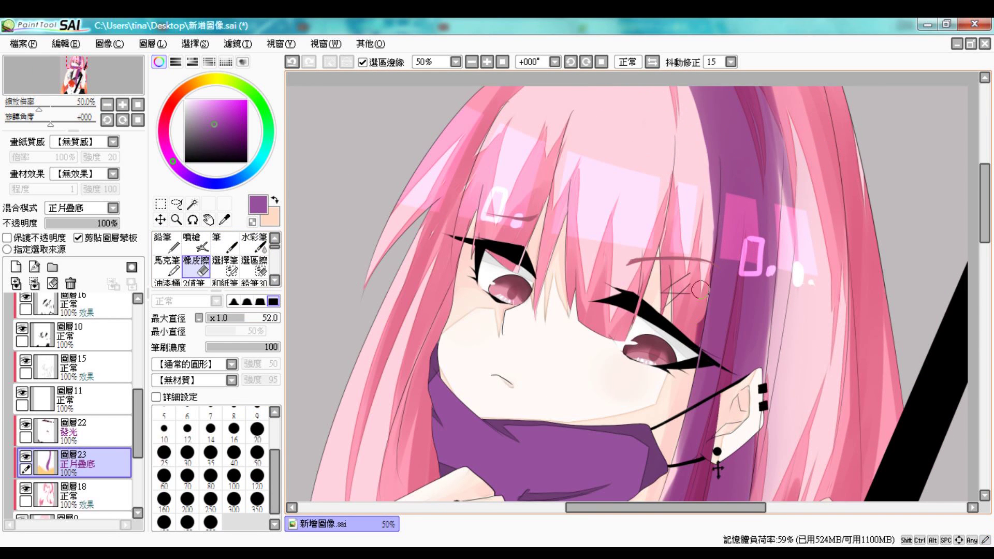
key(b)
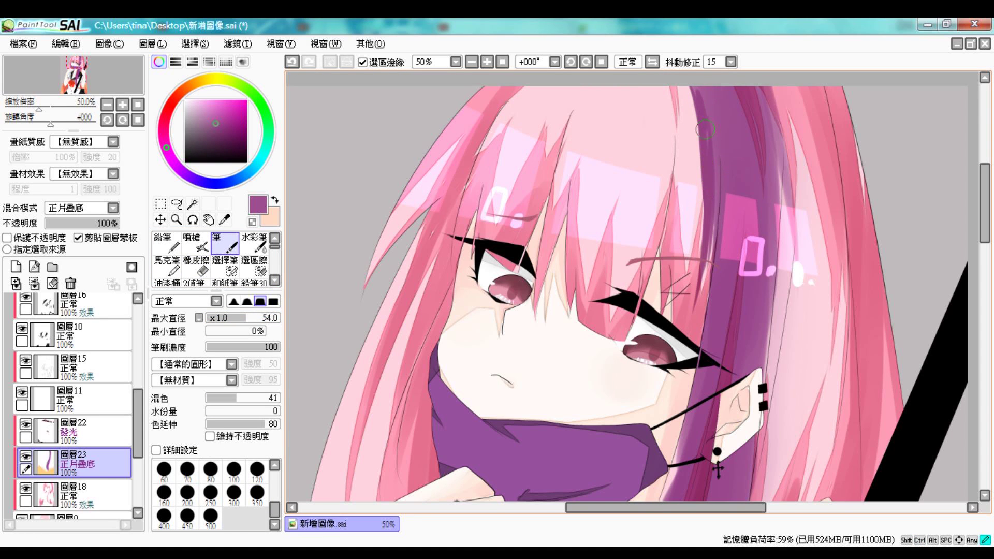
key(c)
Tint the ear purple on the skin shading layer 圖層14 with a size 54 brush and switch to watercolour blending
scroll(73, 404, down, 3)
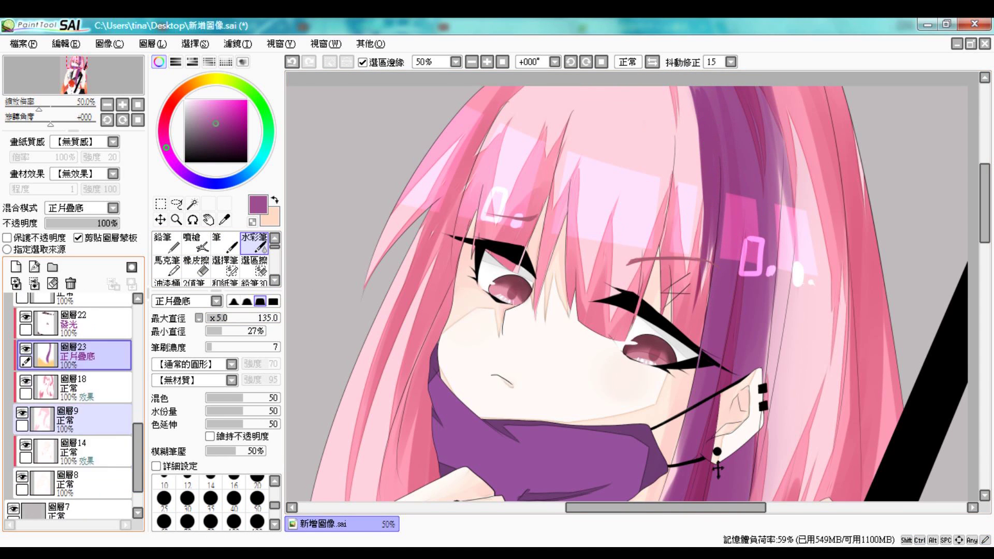
click(72, 451)
key(b)
drag(722, 384, 731, 461)
drag(746, 370, 735, 404)
scroll(725, 362, down, 3)
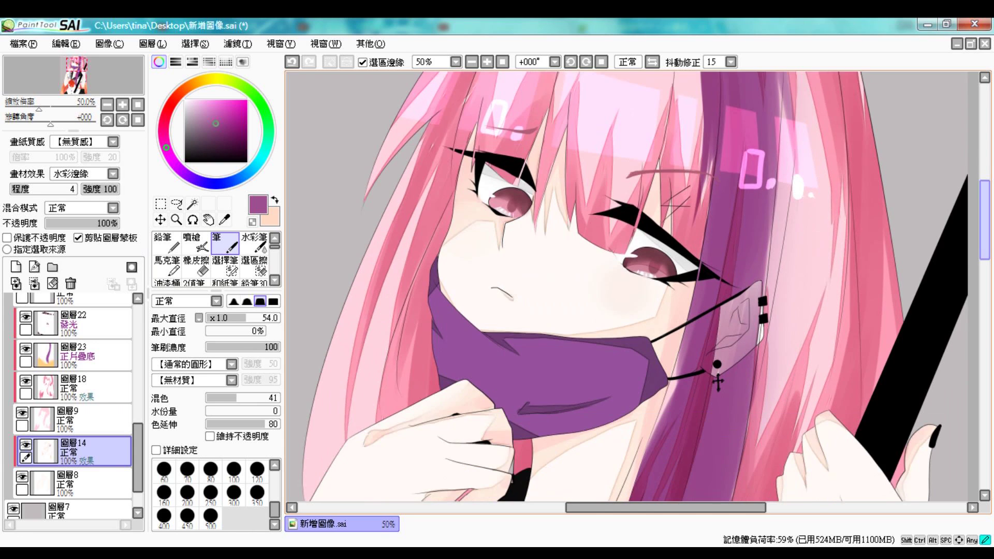
key(c)
scroll(725, 358, down, 5)
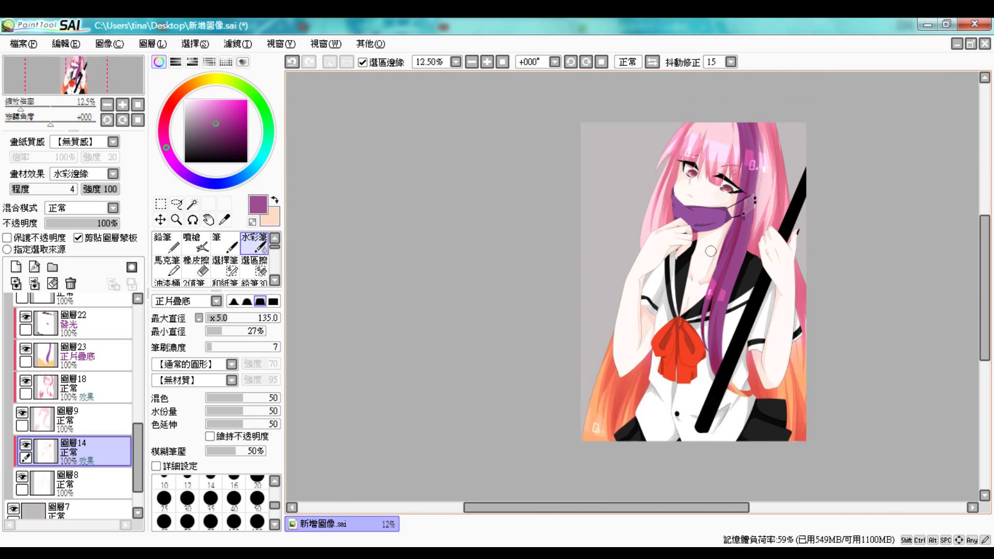
Draw jagged black stitch marks with dark red accents across the purple mask on a new top layer with a size 18 brush
scroll(725, 358, up, 5)
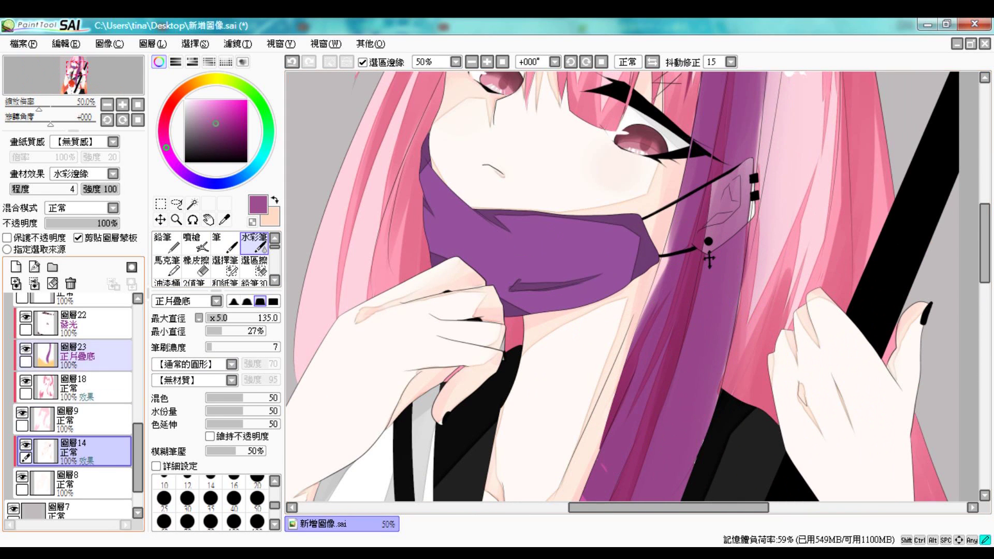
click(78, 355)
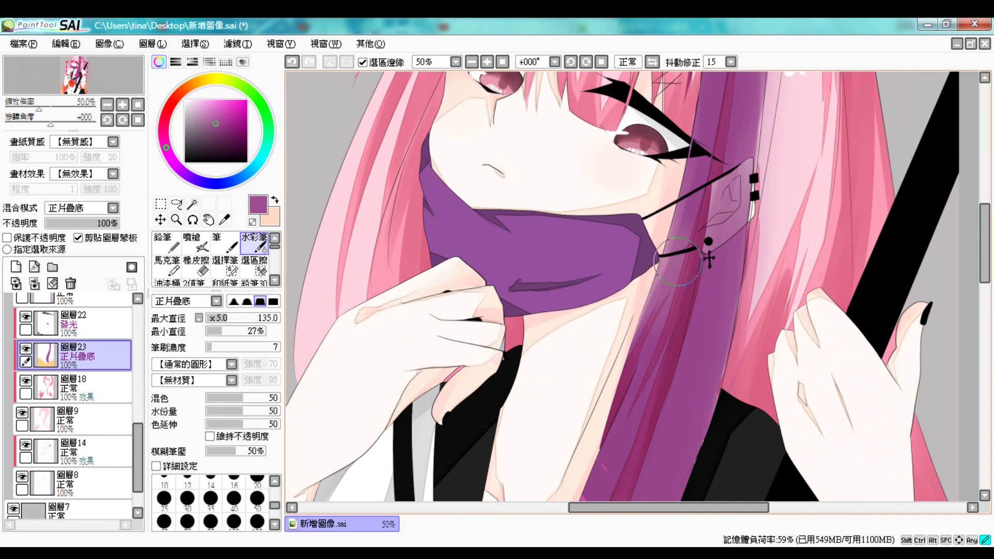
click(15, 267)
scroll(73, 404, up, 5)
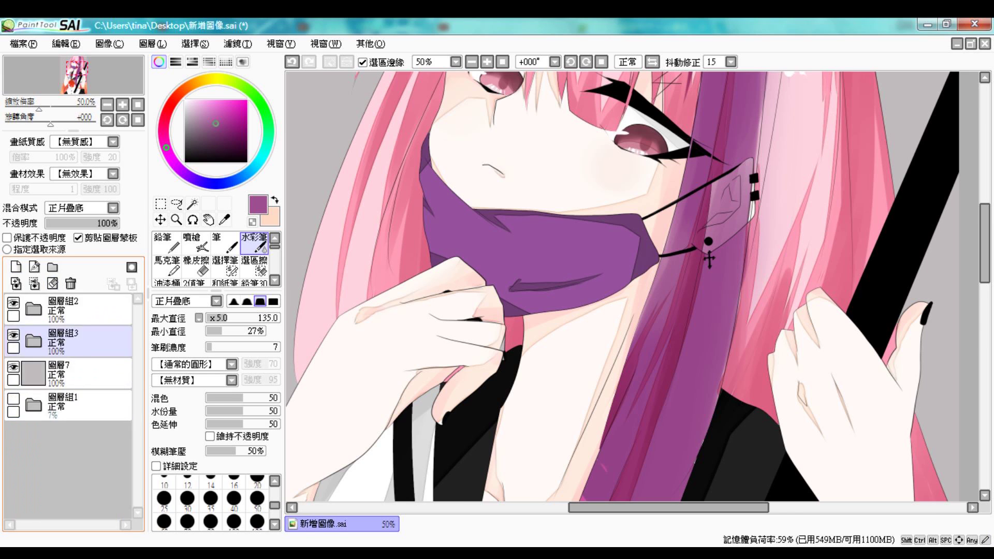
scroll(473, 188, up, 1)
key(b)
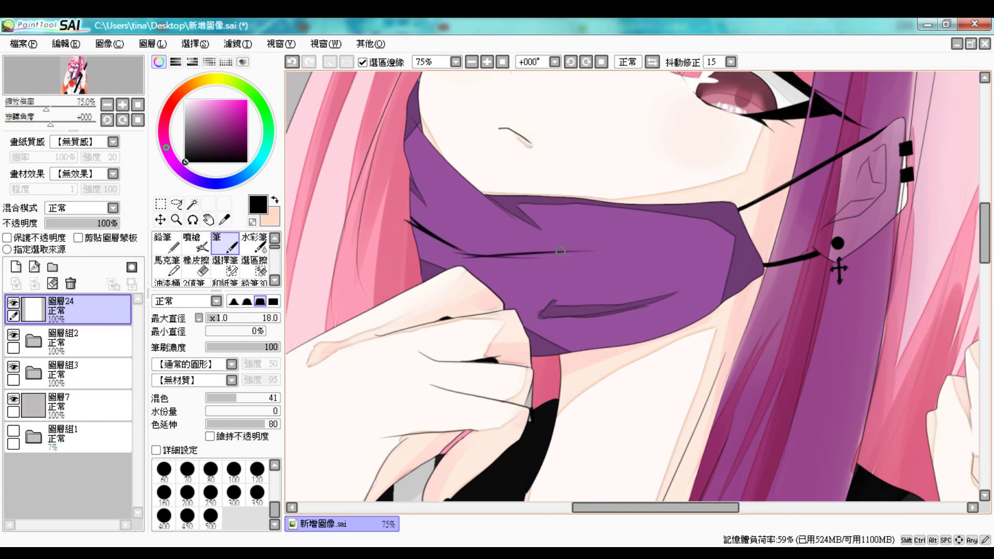
key(ctrl+alt+g)
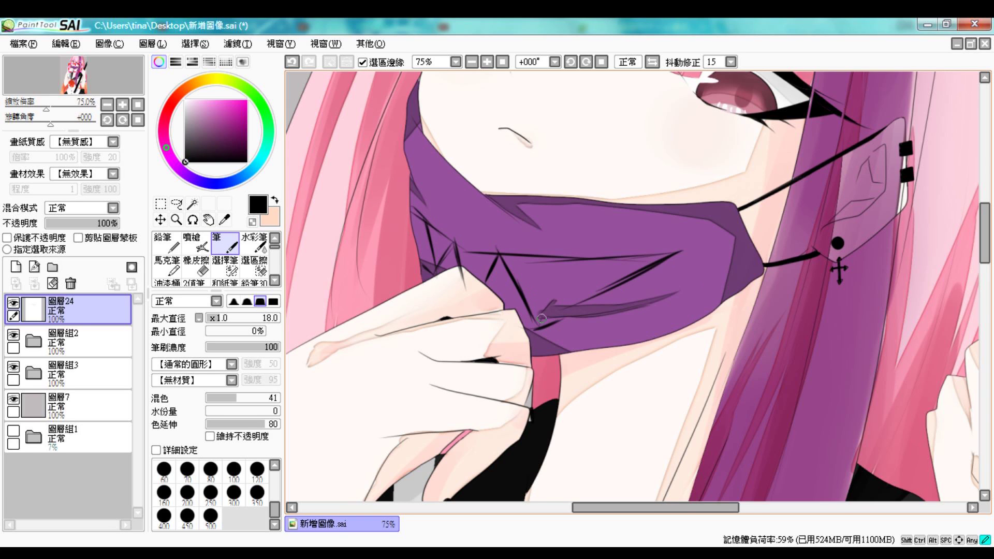
drag(651, 249, 636, 287)
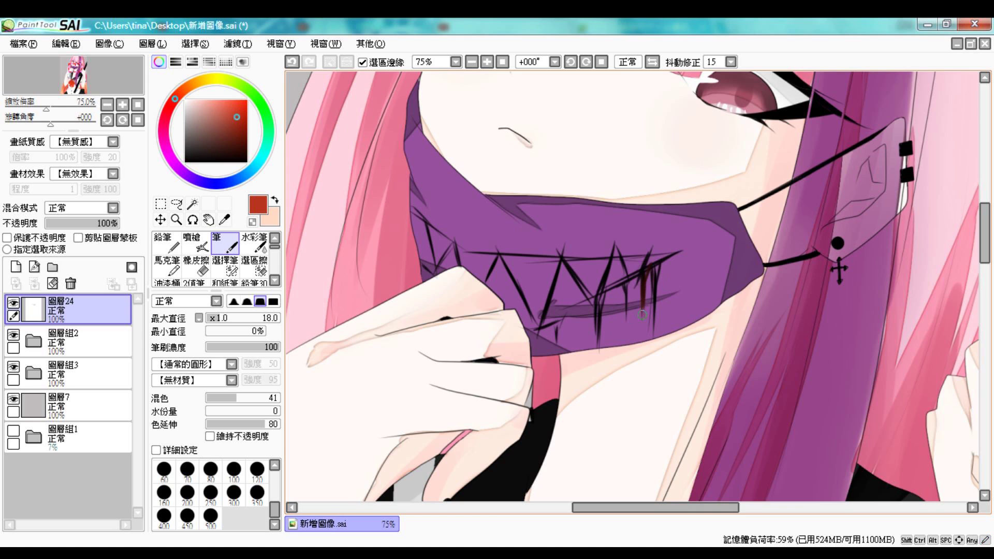
Hide the colour group 圖層組3 and select the girl's silhouette by picking the area outside the 圖層組2 line art and inverting the selection
scroll(605, 188, down, 6)
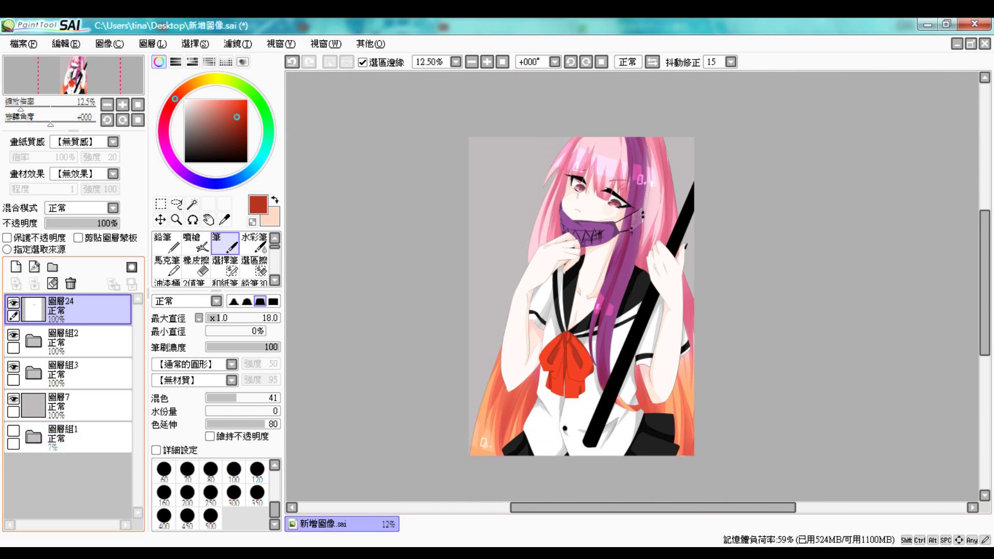
click(78, 407)
click(33, 341)
click(14, 431)
key(alt+space)
key(w)
click(77, 340)
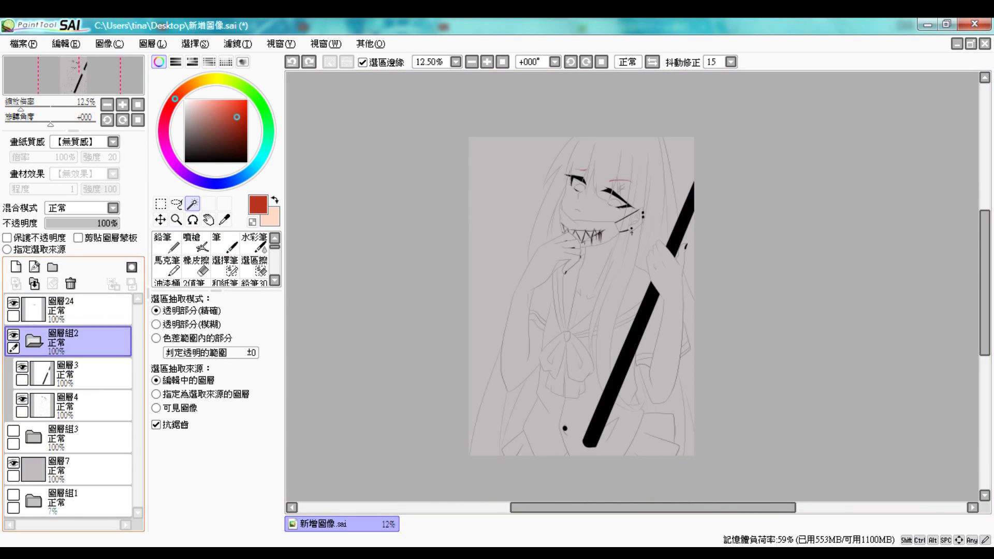
click(481, 290)
scroll(580, 295, up, 4)
scroll(580, 295, down, 3)
key(ctrl+i)
Fill the silhouette selection with light pink on a new layer
scroll(565, 212, down, 2)
key(ctrl+shift+n)
click(166, 118)
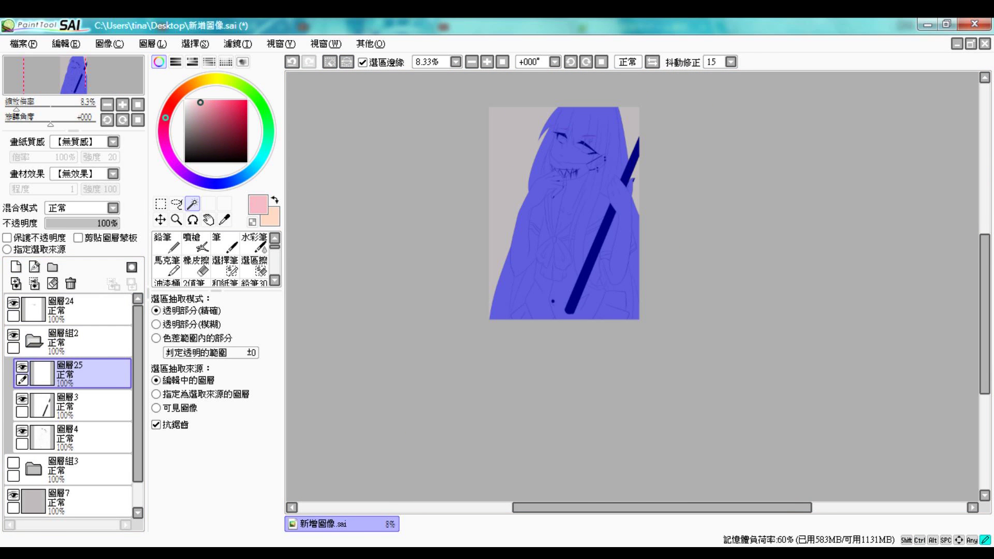
click(166, 282)
click(565, 233)
scroll(564, 233, up, 2)
Place the silhouette layer beneath 圖層組3, show that group again and shift the silhouette sideways behind the girl
drag(78, 373, 78, 471)
key(m)
key(ctrl+a)
scroll(565, 233, down, 2)
click(13, 431)
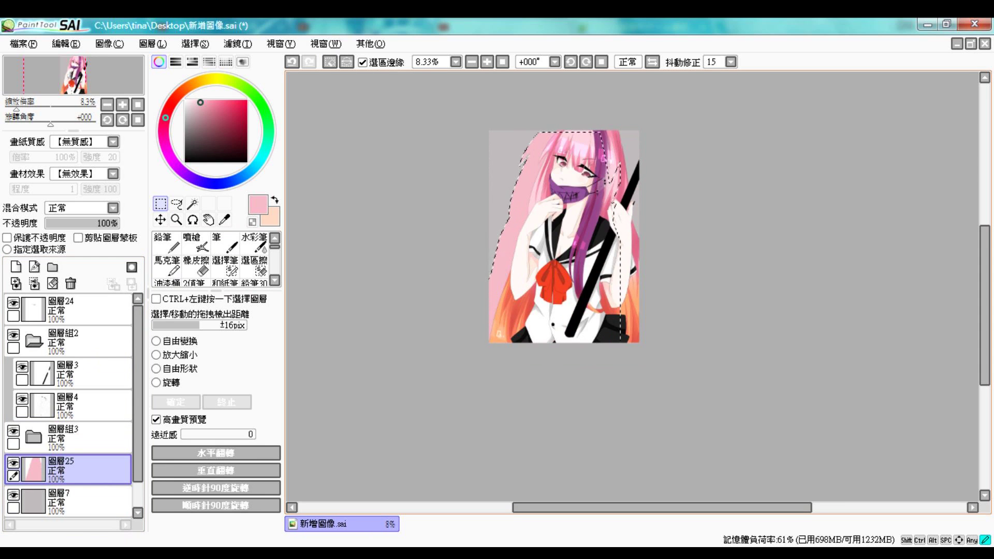
key(ctrl+t)
scroll(579, 253, up, 1)
Recolour the offset silhouette purple and clear the selection
click(172, 161)
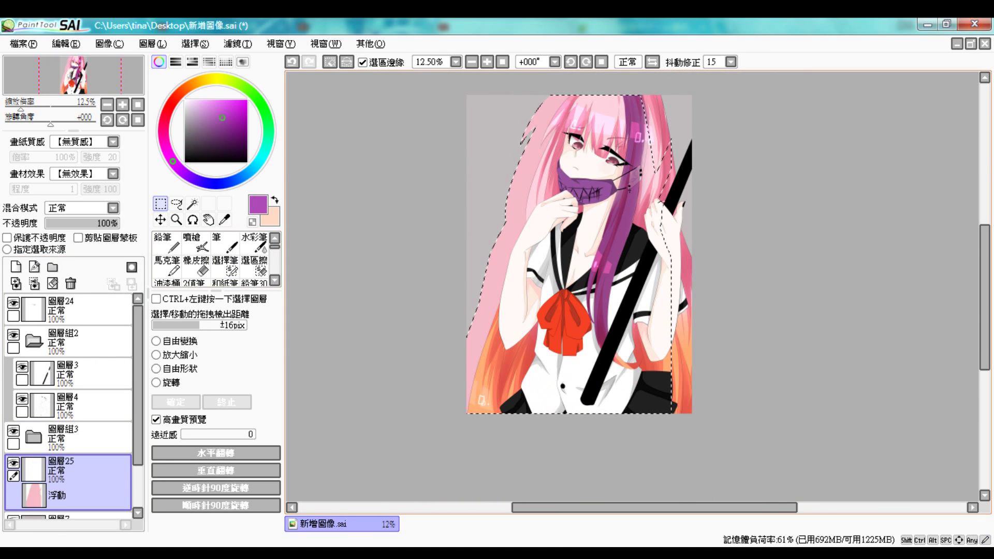
click(166, 283)
click(492, 270)
key(ctrl+d)
Paint light pink diagonal streaks over the opacity-protected purple silhouette with a size 45 brush
click(196, 110)
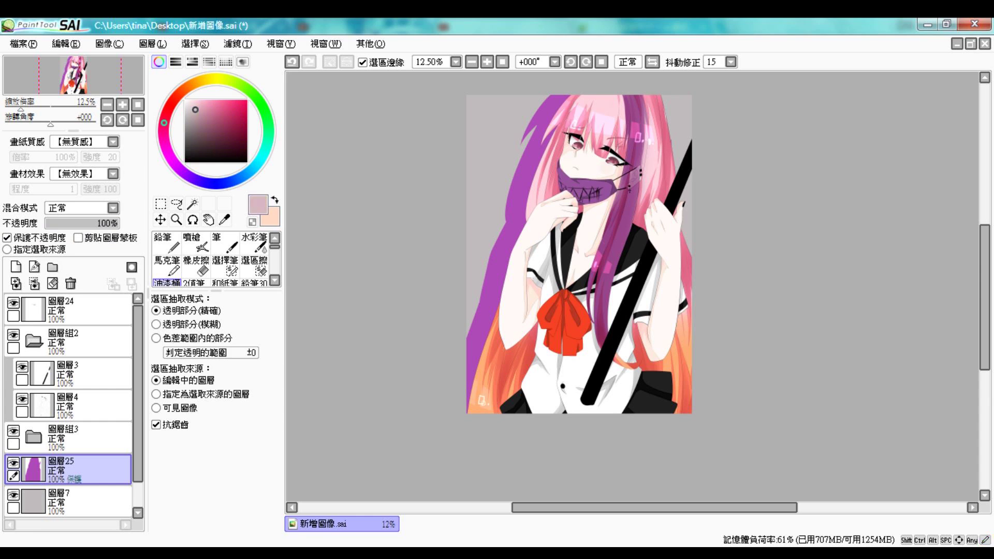
click(199, 100)
click(225, 244)
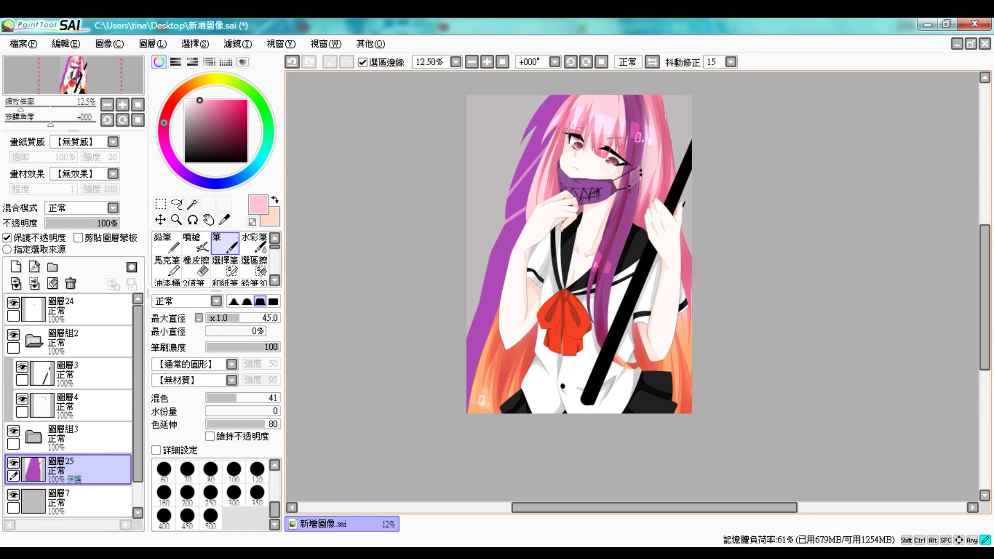
Airbrush soft dark pink shading onto the grey background layer 圖層7
click(78, 500)
click(219, 134)
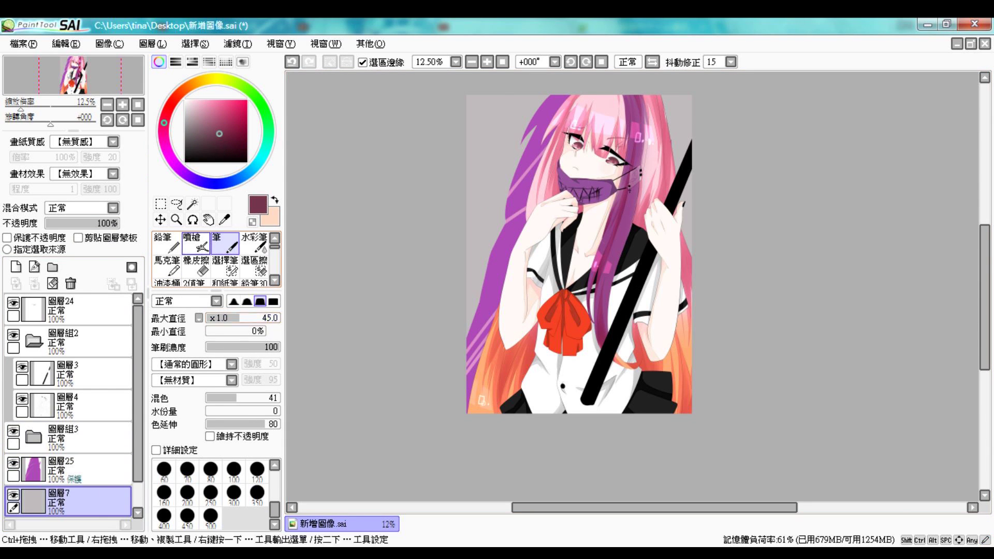
click(196, 244)
Add white highlights along the black pole on 圖層3 with a size 34 pencil and retouch them in black
click(78, 373)
click(185, 100)
click(162, 242)
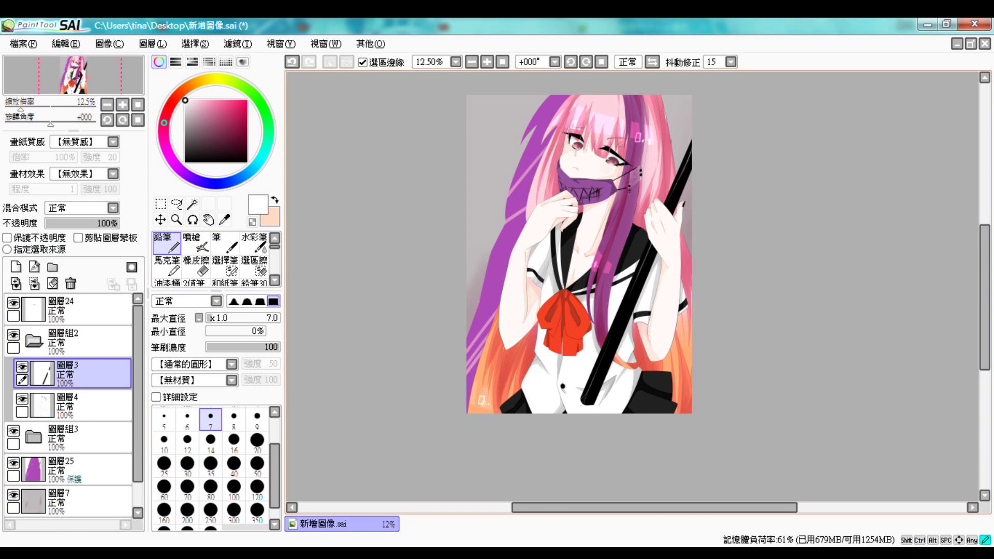
key(ctrl+z)
drag(306, 339, 317, 339)
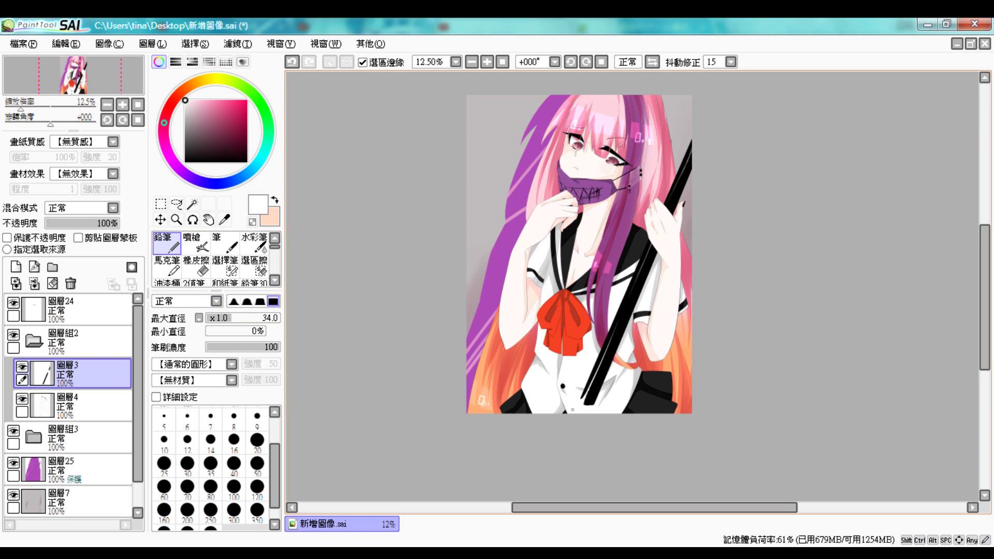
alt+click(689, 167)
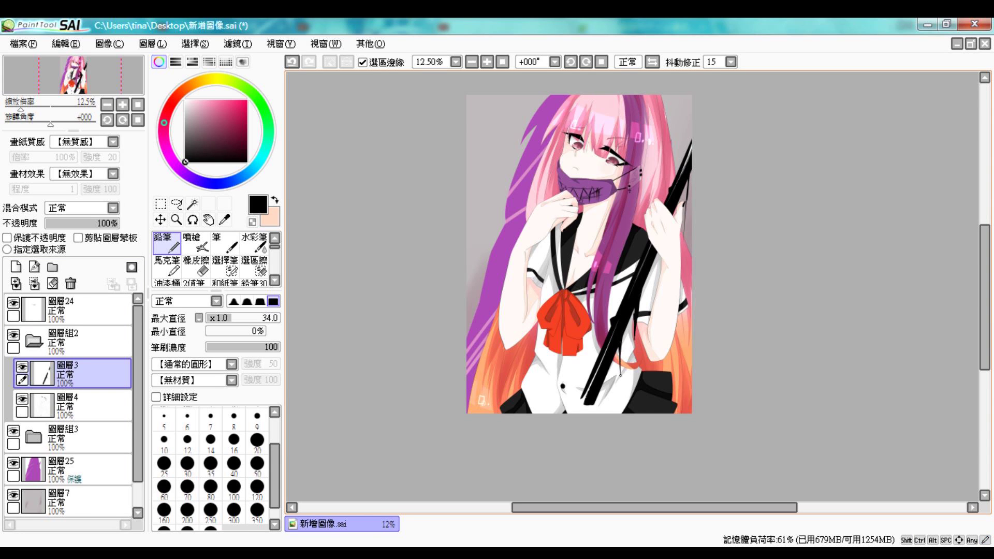
Hand-letter the character 惡 in brownish red beside the girl's head on 圖層24 with a size 64 brush
click(33, 341)
click(77, 310)
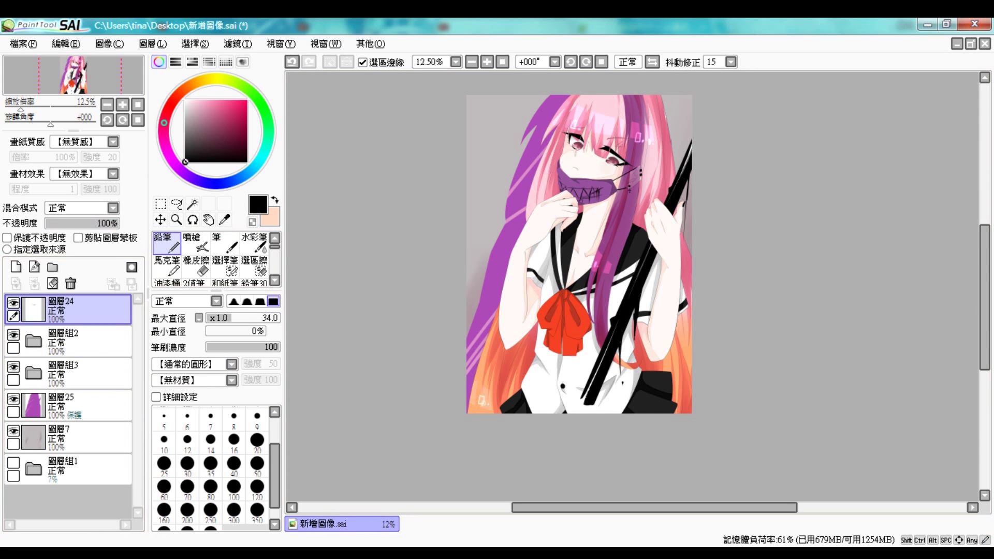
click(225, 243)
click(253, 318)
drag(513, 120, 491, 129)
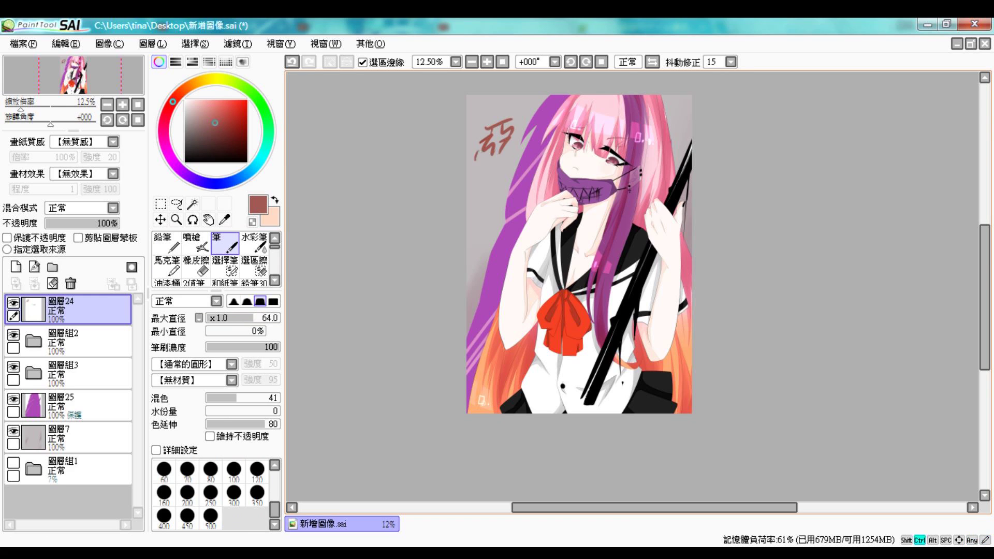
drag(477, 162, 505, 168)
key(ctrl+z)
key(ctrl+y)
Hand-letter the character 熾 in pink below 惡 with the size 64 brush
drag(173, 102, 163, 139)
click(204, 110)
click(215, 108)
drag(483, 183, 486, 218)
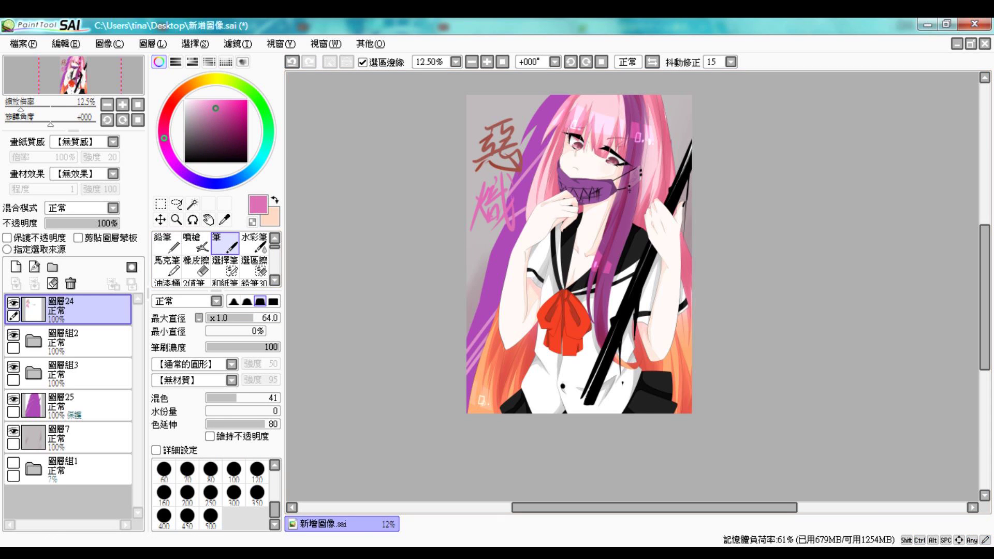
Write light pink cursive lettering across the lower part of the skirt and pole with a size 22 brush
key(bracketleft)
key(bracketleft)
key(bracketleft)
key(bracketleft)
key(bracketleft)
key(bracketleft)
click(203, 100)
mouse_move(601, 319)
mouse_down()
mouse_move(624, 368)
mouse_move(580, 380)
mouse_move(607, 400)
mouse_move(616, 385)
mouse_move(622, 415)
mouse_up()
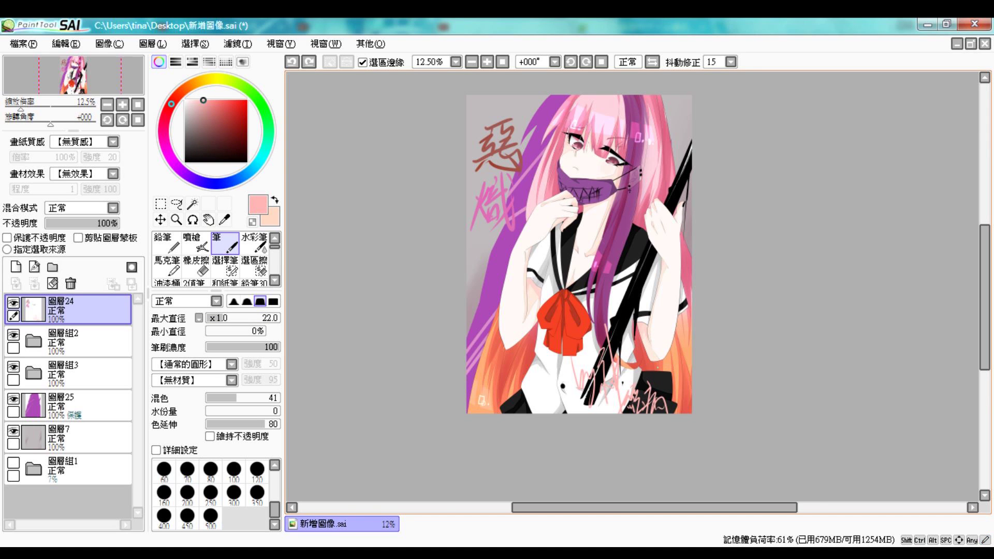
Draw a red circle with small marks inside it above the pink lettering with the size 22 brush
click(225, 116)
drag(651, 327, 655, 356)
scroll(652, 358, up, 5)
drag(640, 178, 666, 221)
drag(632, 248, 619, 269)
drag(551, 275, 538, 316)
drag(580, 262, 588, 339)
scroll(650, 373, down, 5)
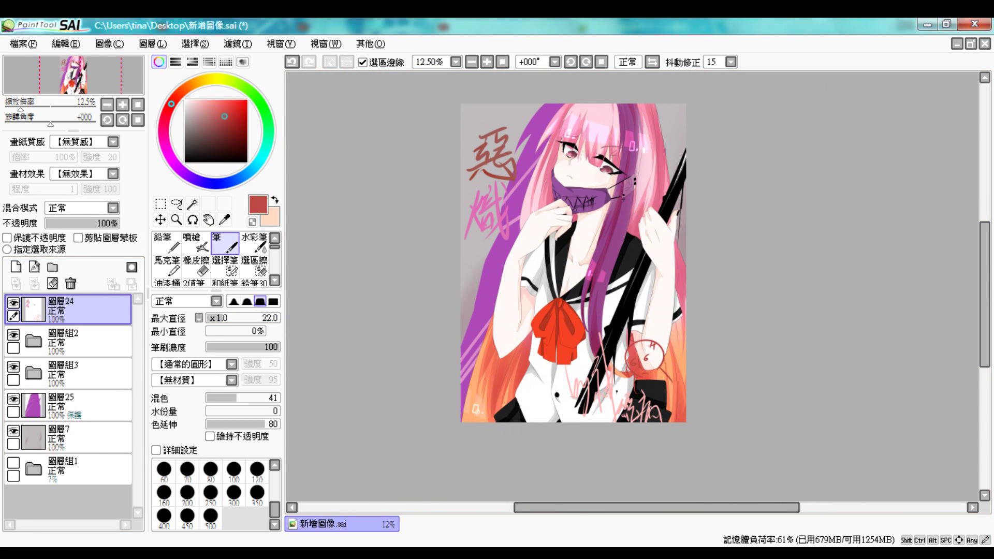